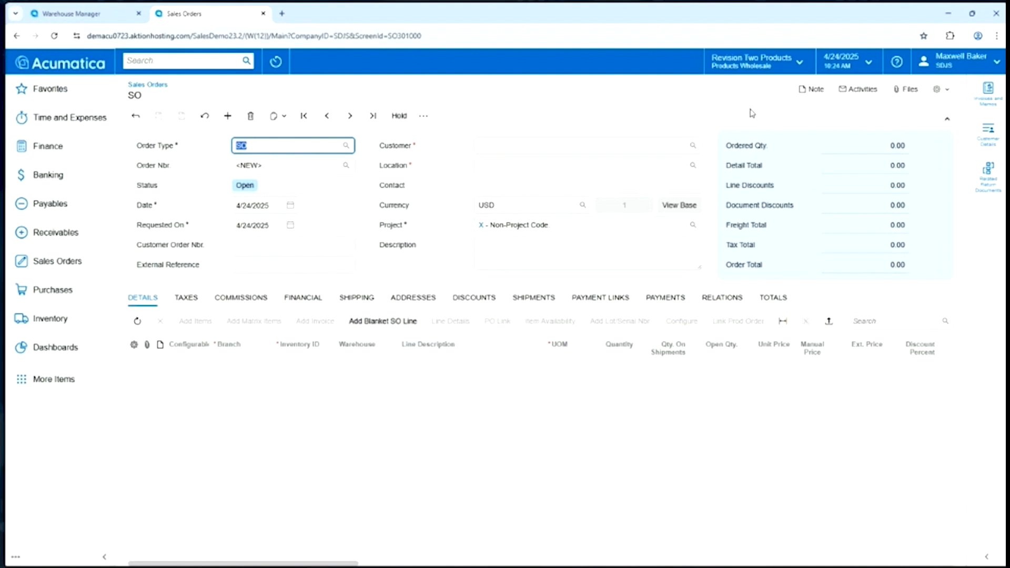
Configure the sales order screen so that the Freight Total field is hidden in the order totals section
{"action": "left_click", "coordinate": [949, 92]}
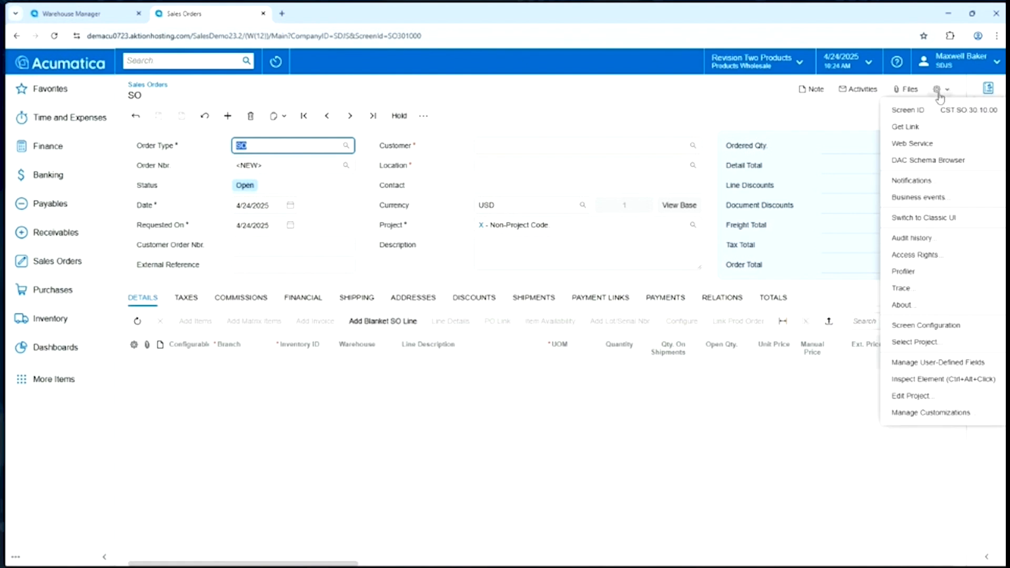
{"action": "left_click", "coordinate": [914, 327]}
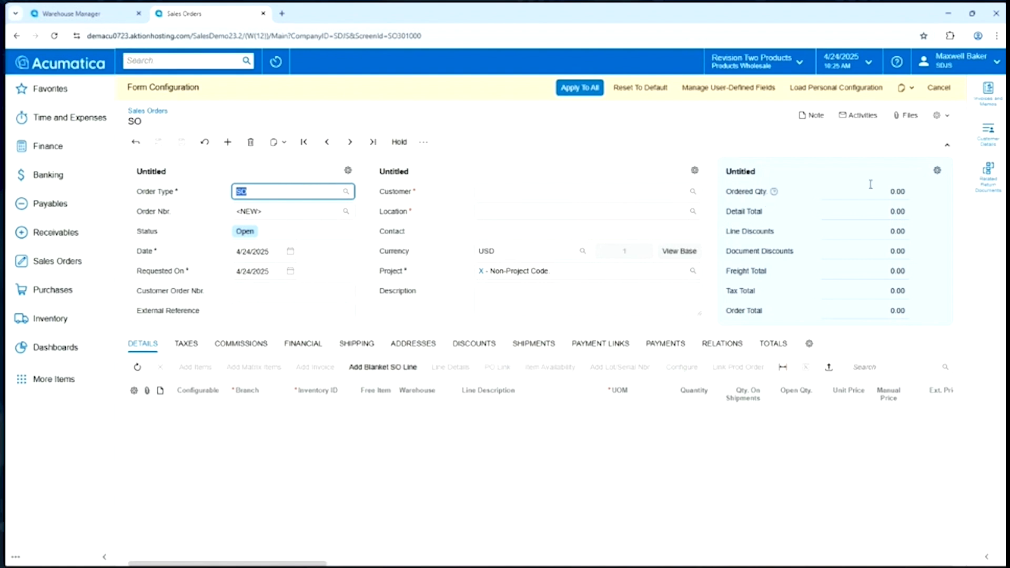
{"action": "left_click", "coordinate": [937, 173]}
{"action": "left_click", "coordinate": [938, 172]}
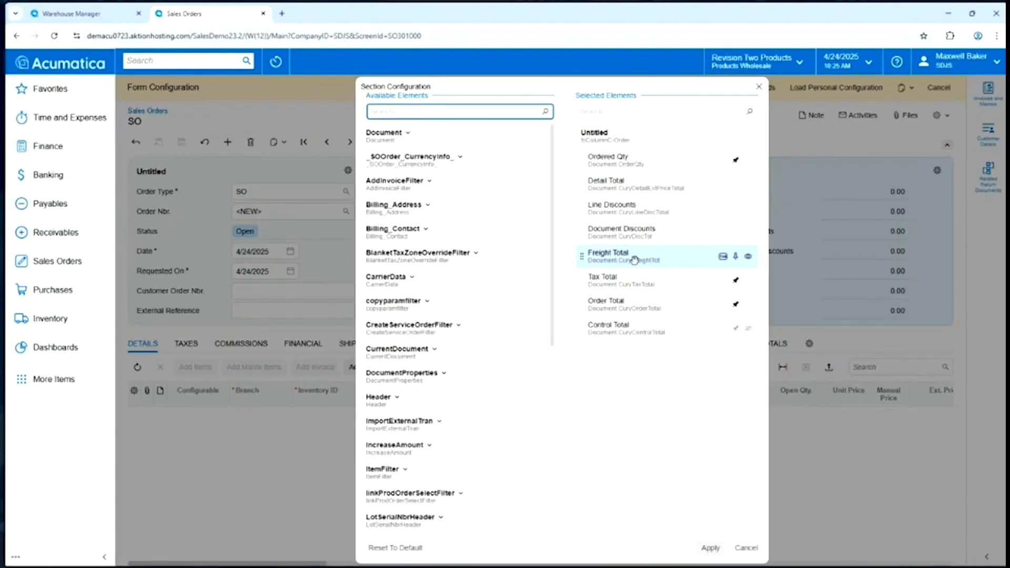
{"action": "left_click", "coordinate": [748, 257]}
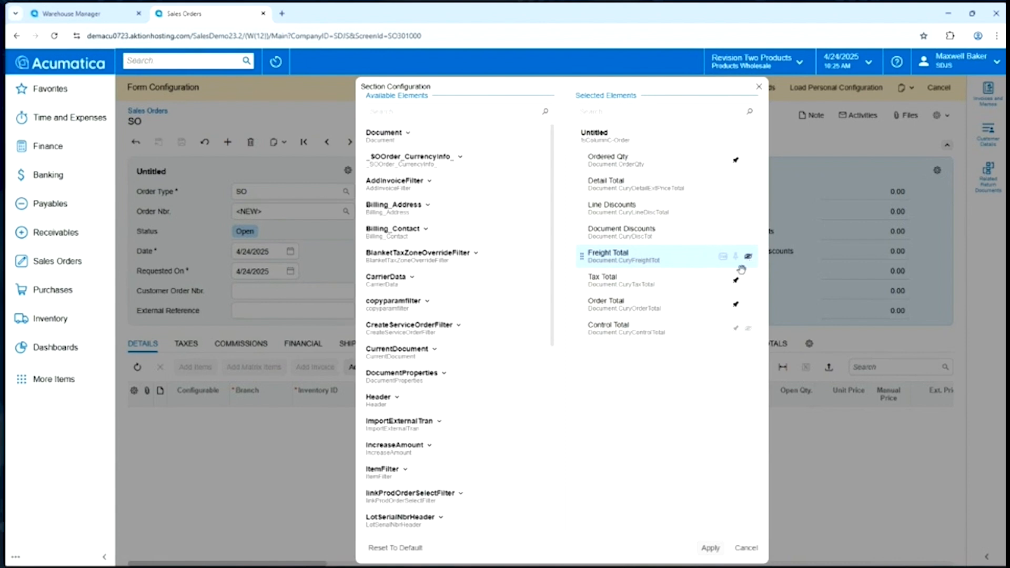
{"action": "left_click", "coordinate": [710, 548]}
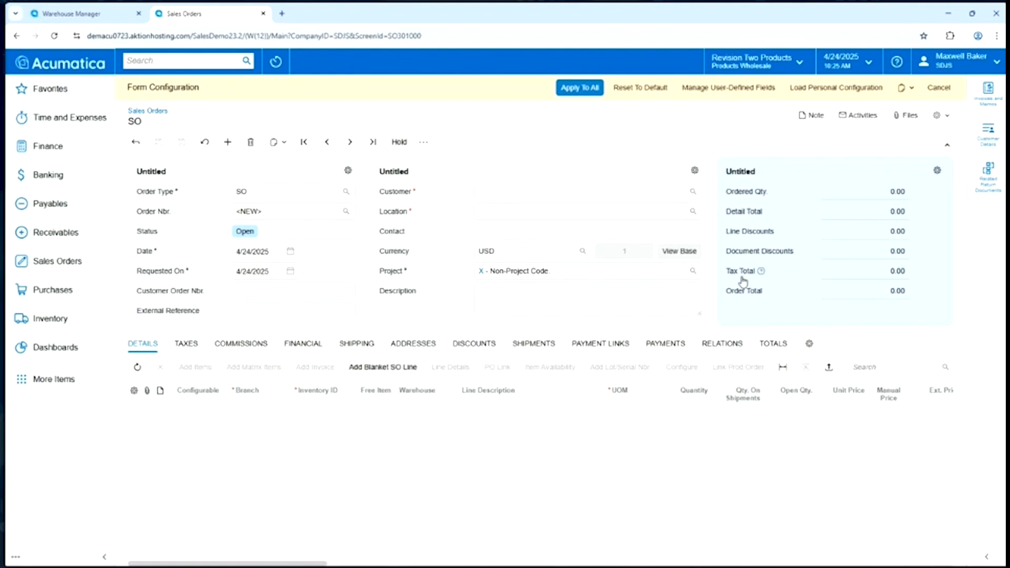
Reset the sales order form configuration to its default and leave configuration mode
{"action": "left_click", "coordinate": [640, 88]}
{"action": "left_click", "coordinate": [572, 341]}
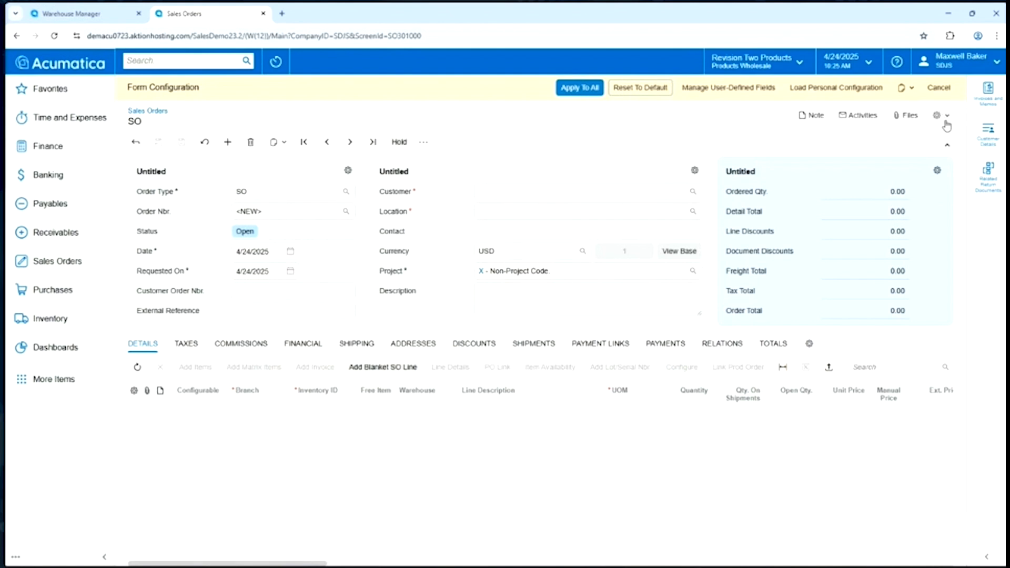
{"action": "left_click", "coordinate": [939, 87]}
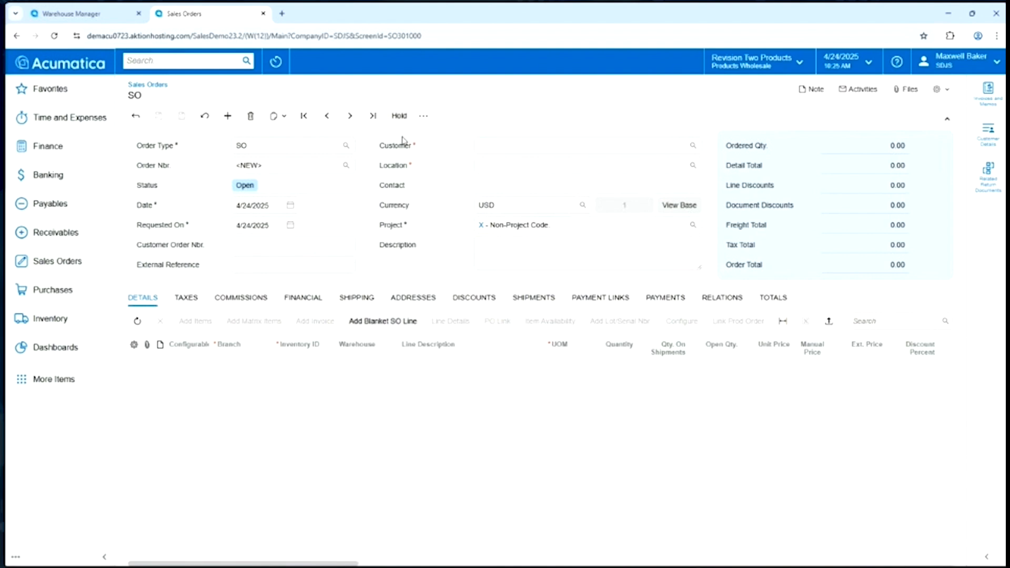
Review the available order types in the enlarged lookup and select SO (Sales Order) as the order type
{"action": "left_click", "coordinate": [345, 147]}
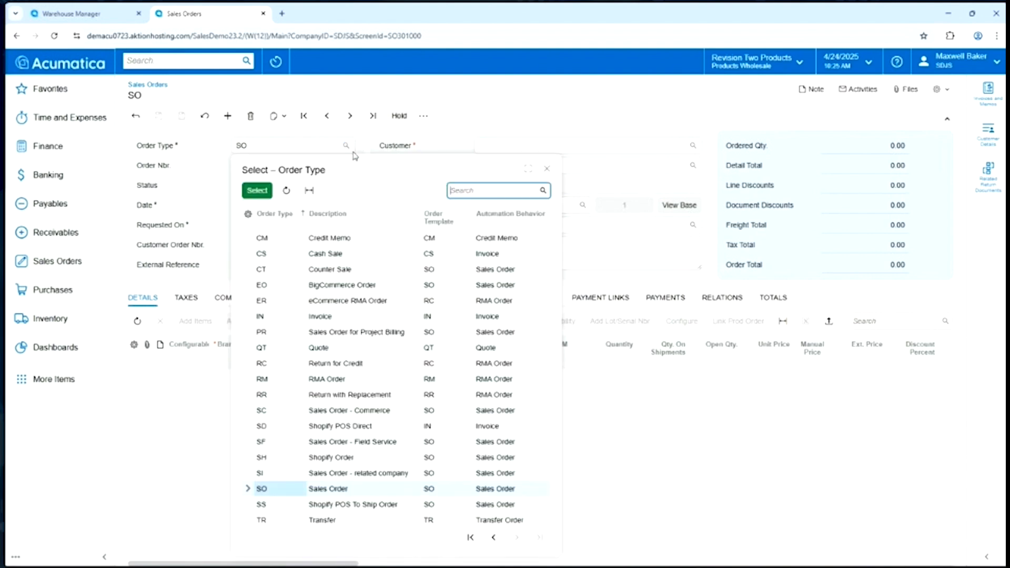
{"action": "left_click_drag", "start_coordinate": [370, 170], "coordinate": [495, 85]}
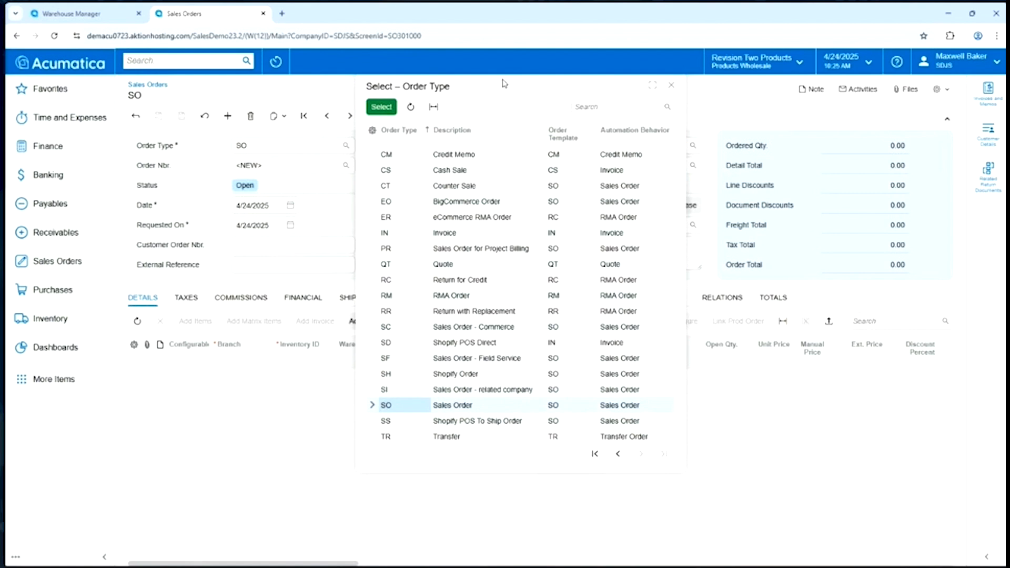
{"action": "left_click_drag", "start_coordinate": [504, 475], "coordinate": [515, 528]}
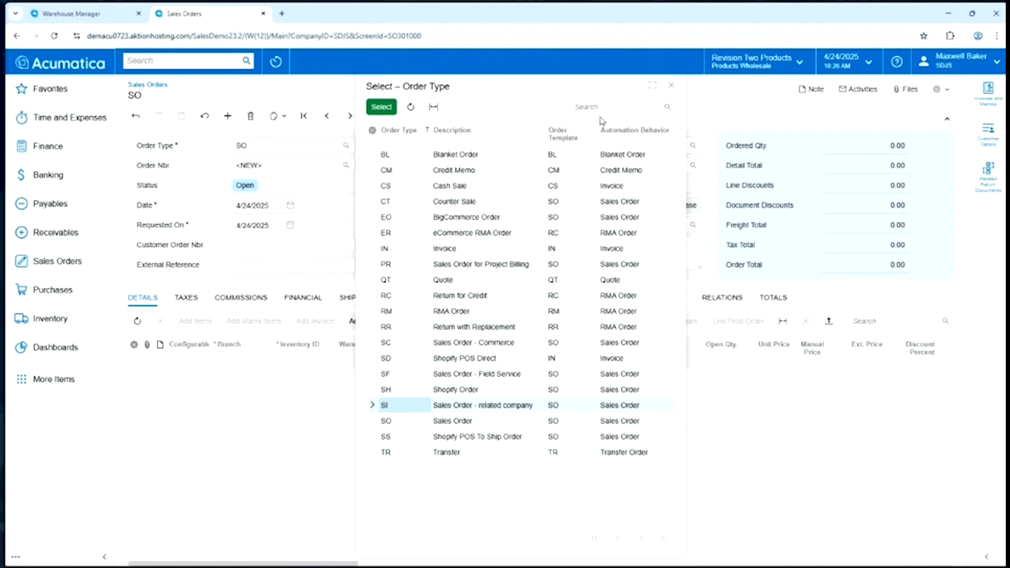
{"action": "left_click", "coordinate": [386, 421]}
{"action": "left_click", "coordinate": [383, 108]}
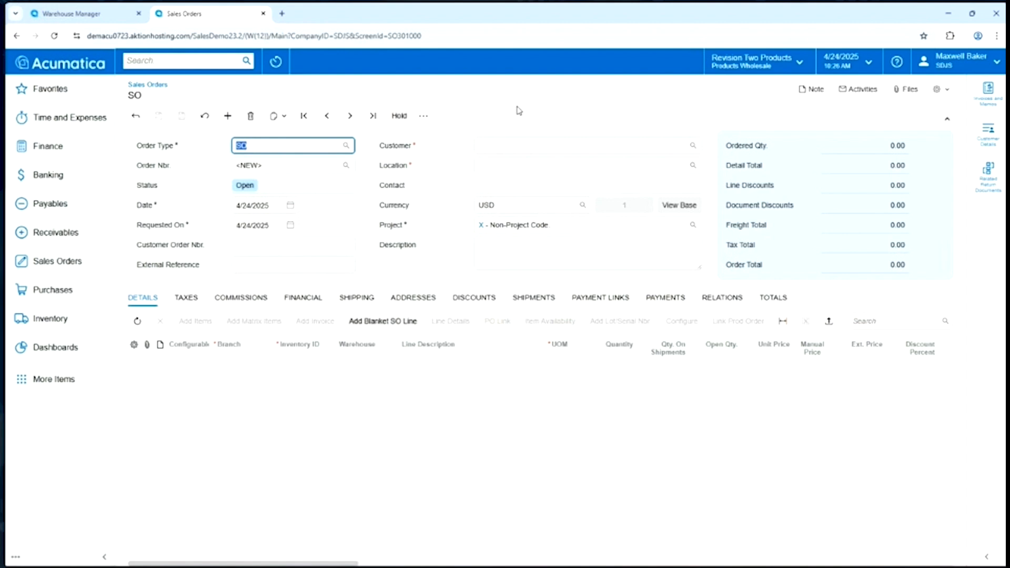
Set the customer to Alta Ace (AACUSTOMER) and save the sales order
{"action": "left_click", "coordinate": [511, 147]}
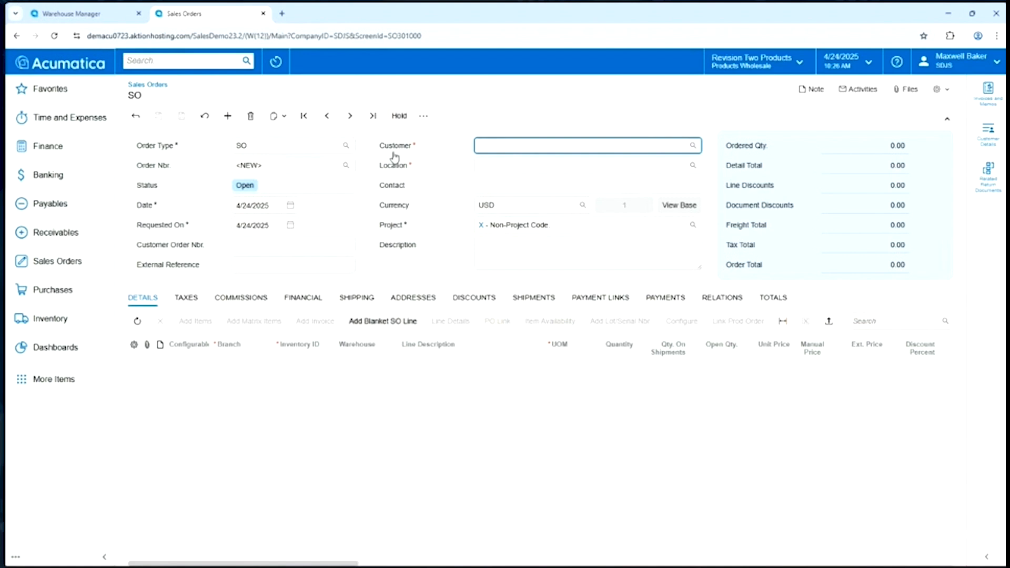
{"action": "type", "text": "aa"}
{"action": "type", "text": "d"}
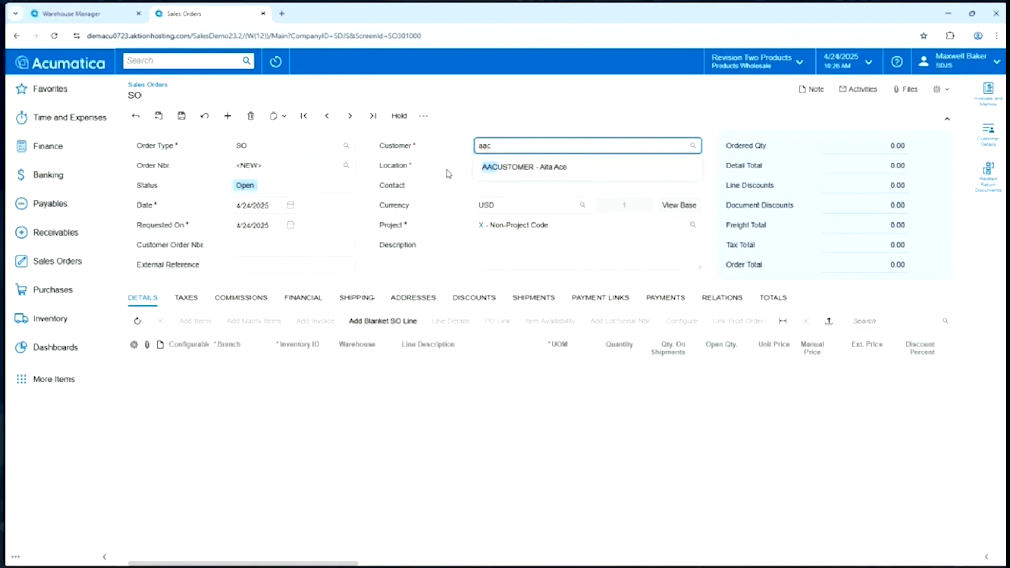
{"action": "left_click", "coordinate": [499, 167]}
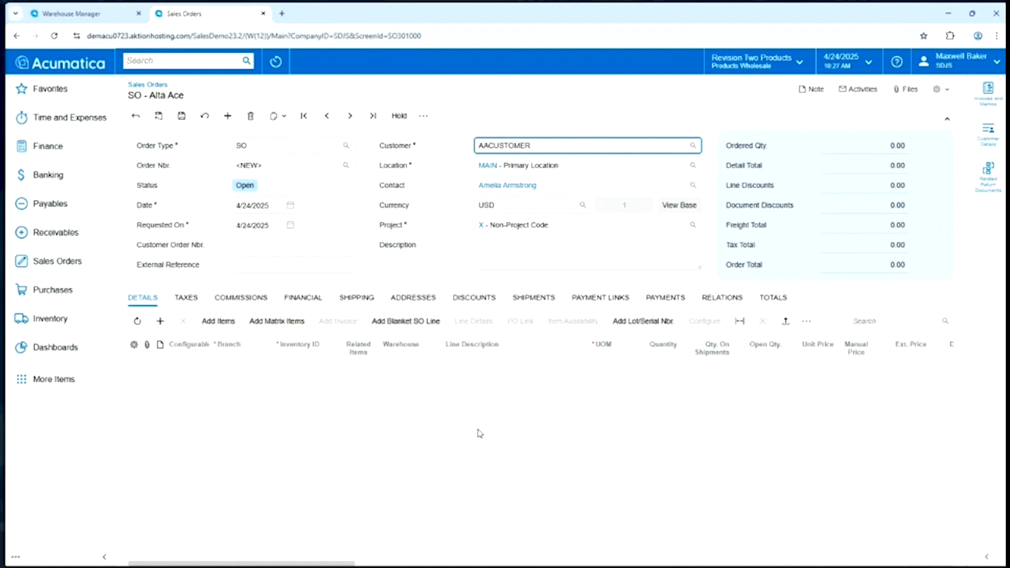
{"action": "left_click", "coordinate": [180, 115]}
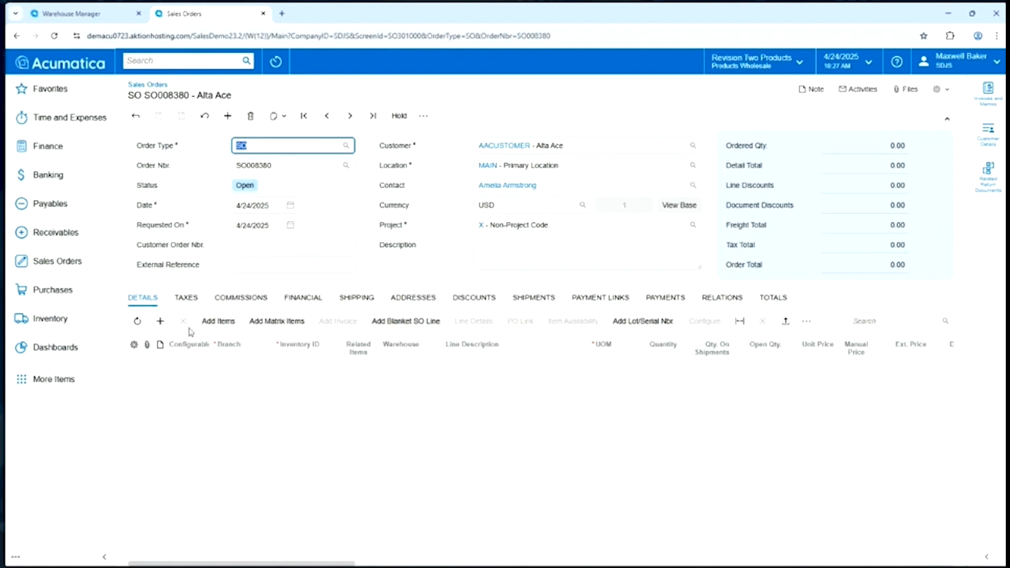
Open the inventory lookup for adding items and compare the previously sold items with the full item list
{"action": "left_click_drag", "start_coordinate": [204, 318], "coordinate": [311, 337]}
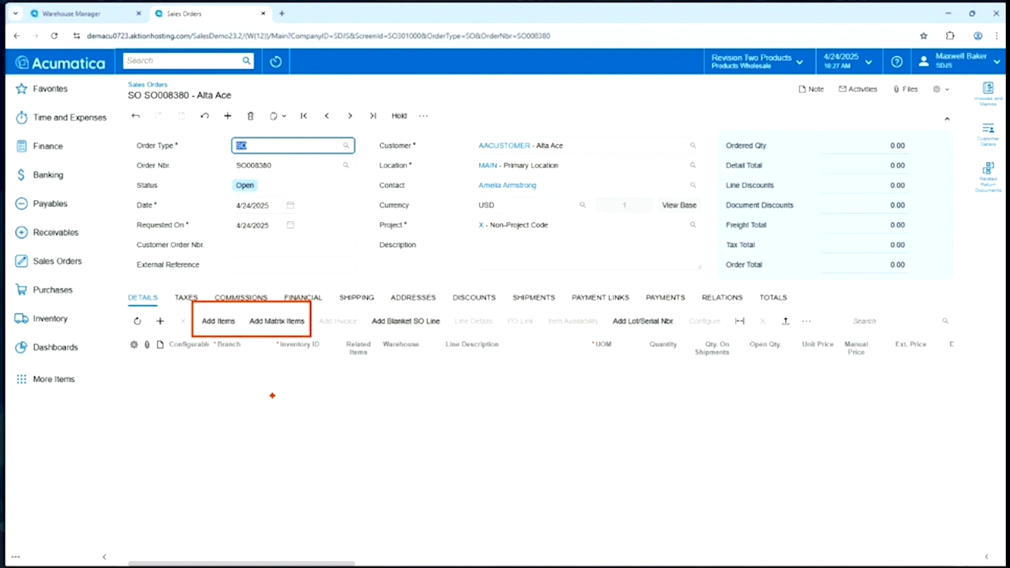
{"action": "left_click", "coordinate": [220, 321]}
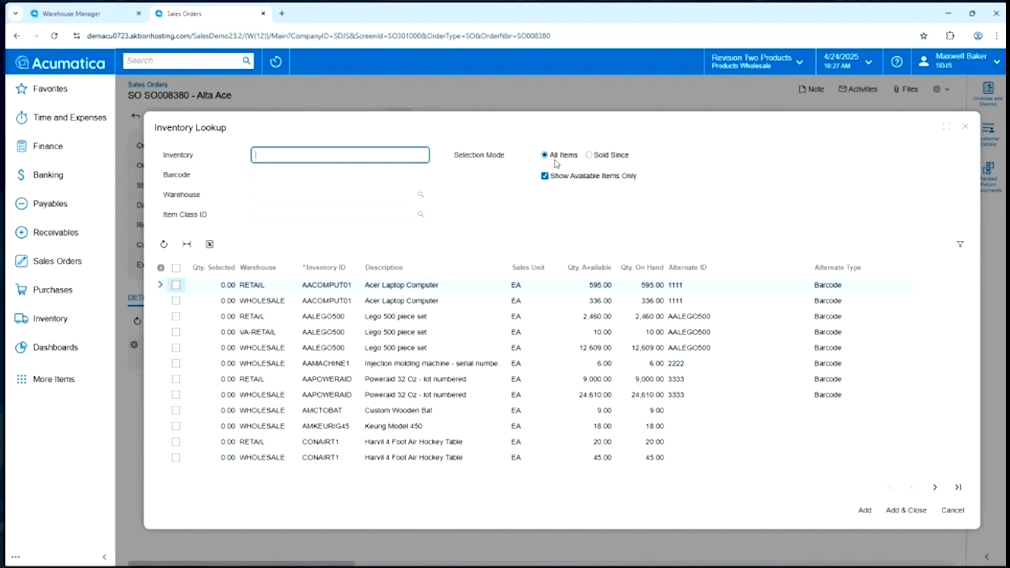
{"action": "left_click", "coordinate": [589, 156]}
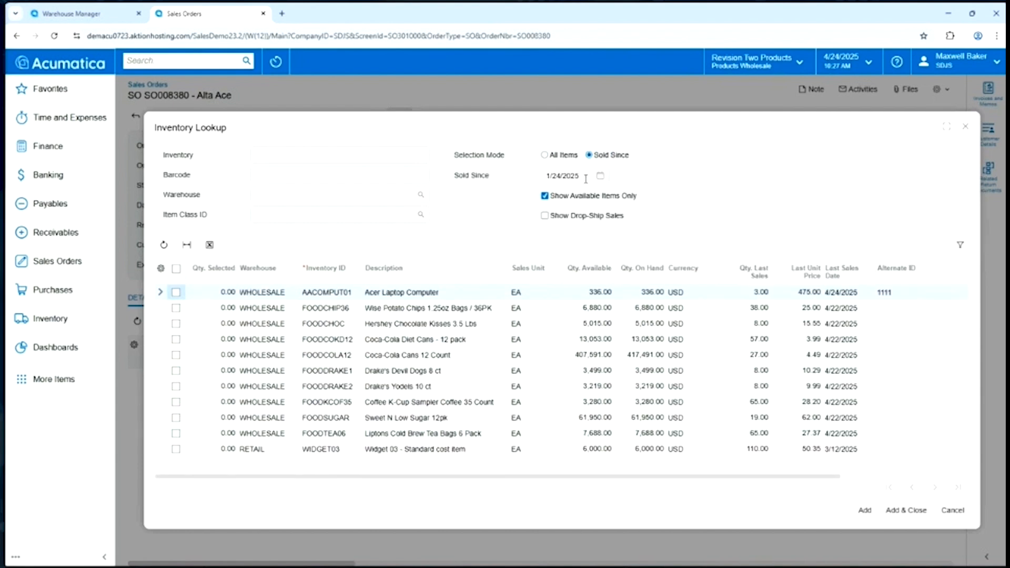
{"action": "left_click", "coordinate": [546, 155]}
Add one AACOMPUT01 laptop and one AALEGO500 Lego set from the WHOLESALE warehouse, and check the laptop line's availability
{"action": "left_click", "coordinate": [176, 285]}
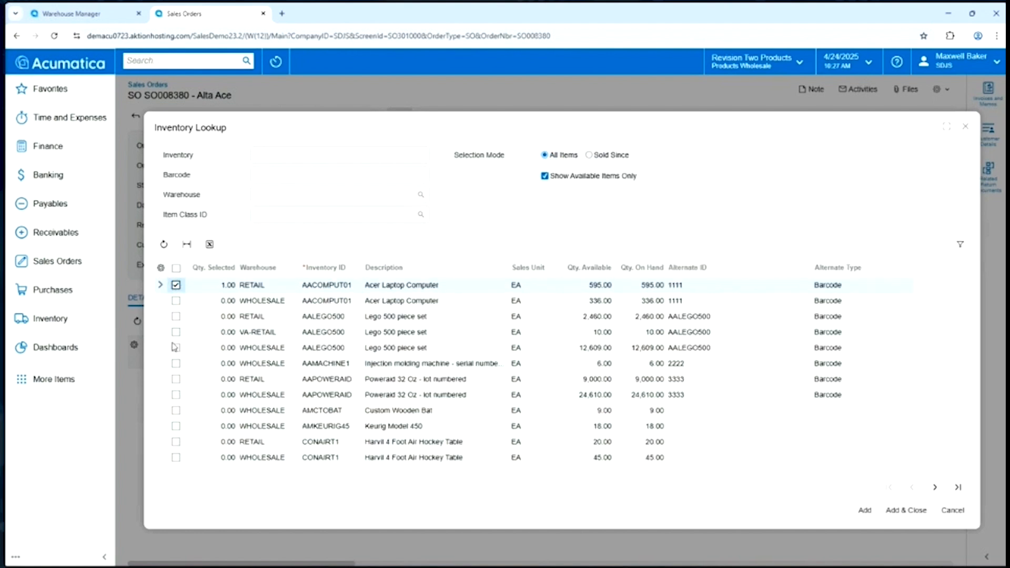
{"action": "left_click", "coordinate": [176, 285]}
{"action": "left_click", "coordinate": [176, 301]}
{"action": "left_click", "coordinate": [176, 348]}
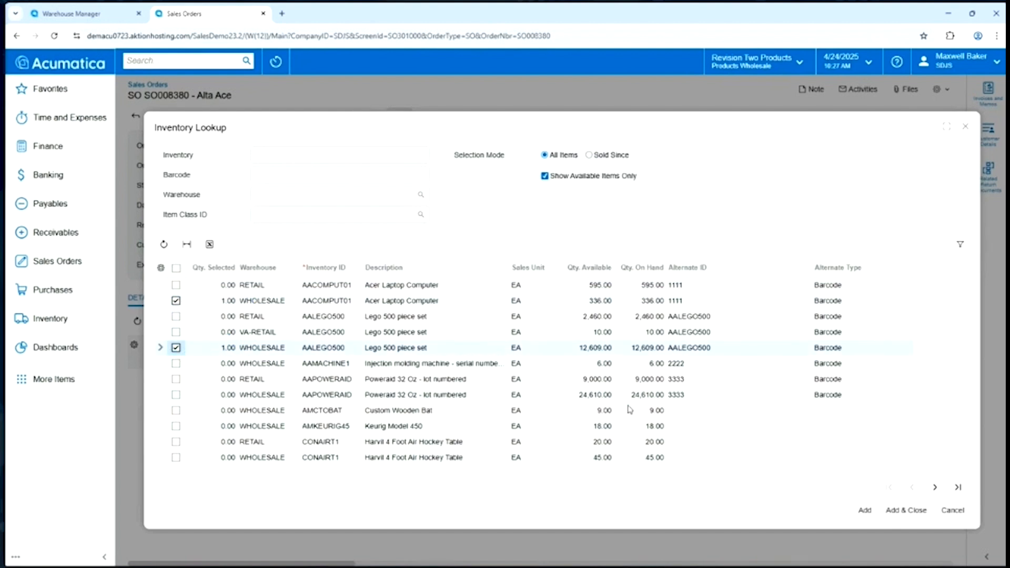
{"action": "left_click", "coordinate": [906, 511]}
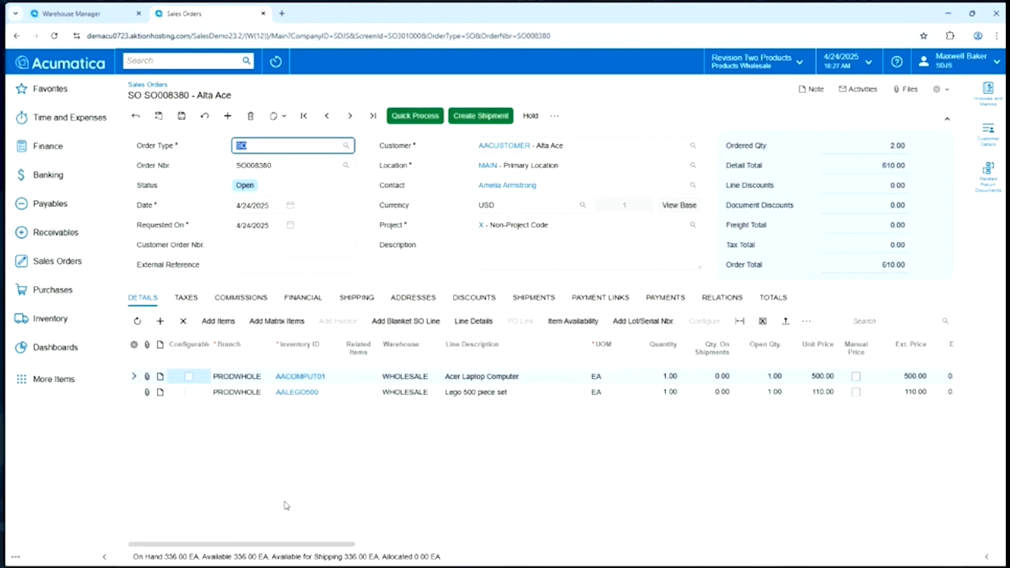
{"action": "left_click", "coordinate": [249, 379]}
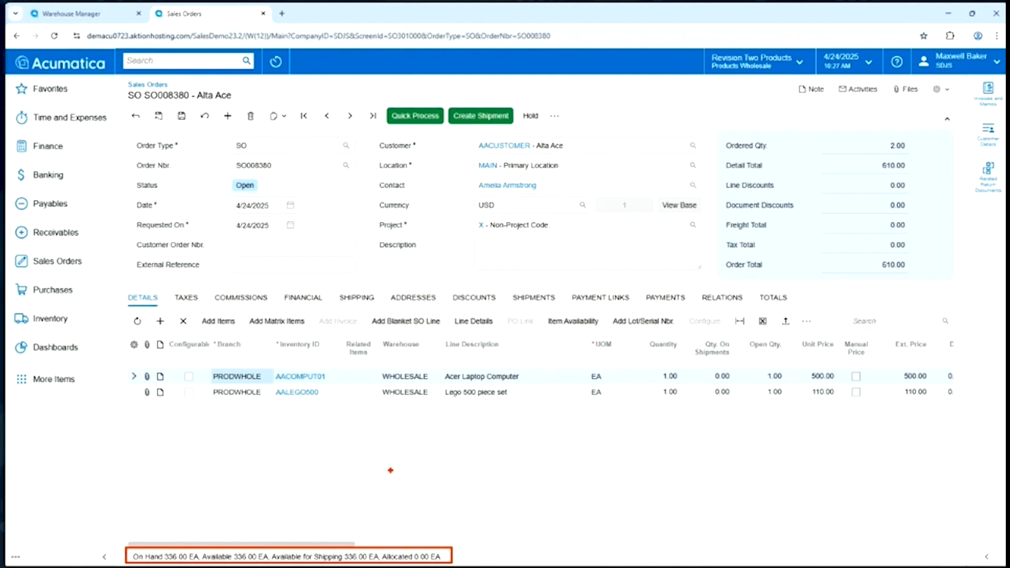
Start adding matrix items to the order using the TEE (Tee Shirts) template
{"action": "left_click", "coordinate": [276, 325]}
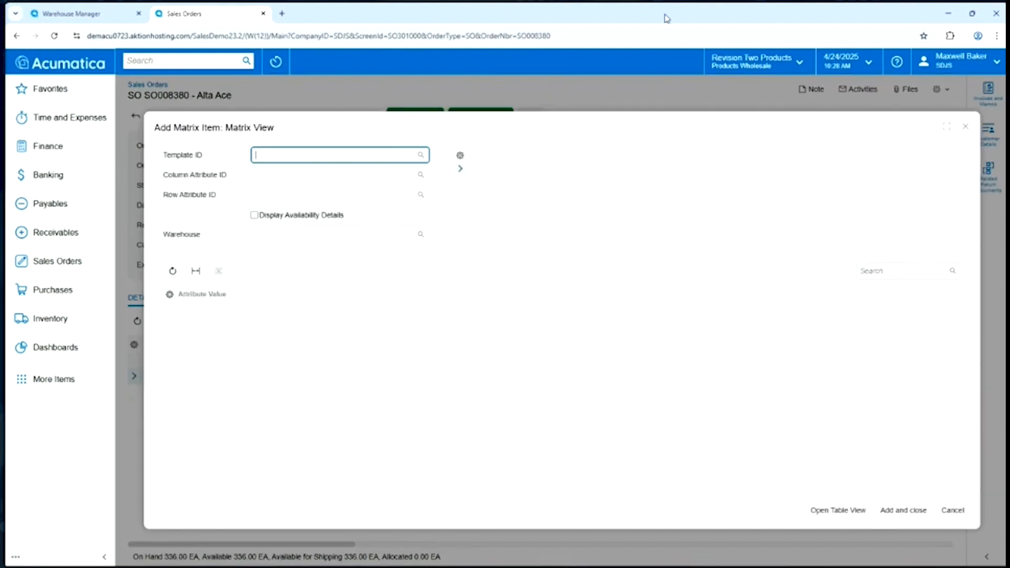
{"action": "left_click", "coordinate": [421, 154]}
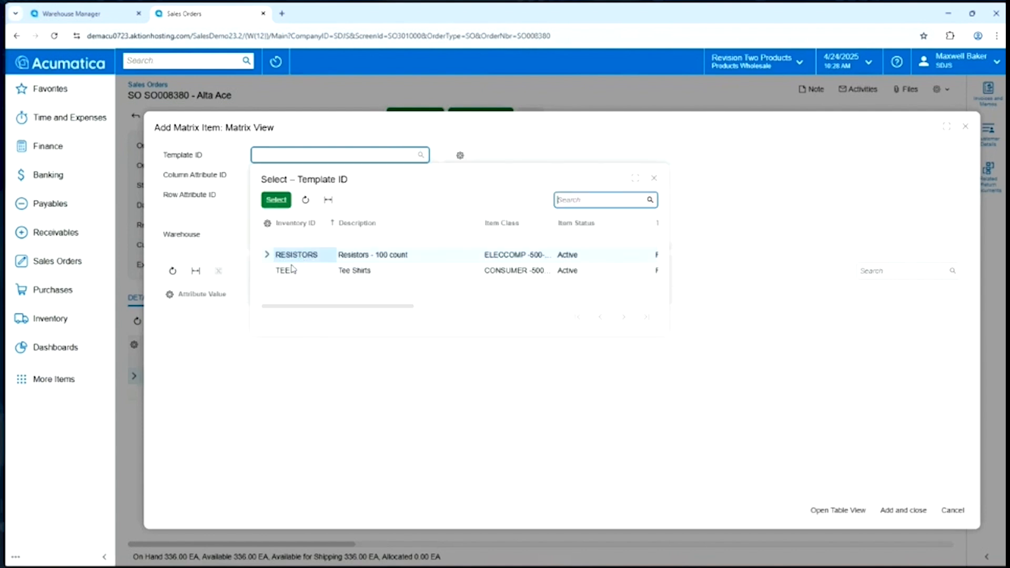
{"action": "left_click", "coordinate": [292, 269]}
{"action": "left_click", "coordinate": [276, 200]}
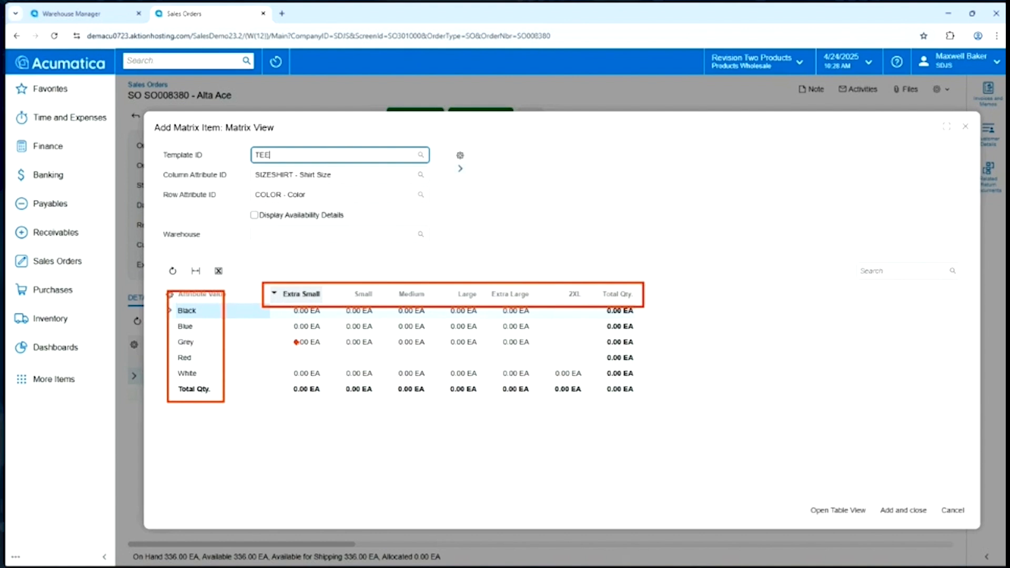
Enter matrix quantities of 55 Black Extra Small, 11 Blue Small and 12 Black Medium, and add them to the order
{"action": "left_click", "coordinate": [306, 311]}
{"action": "type", "text": "56"}
{"action": "key", "text": "Return"}
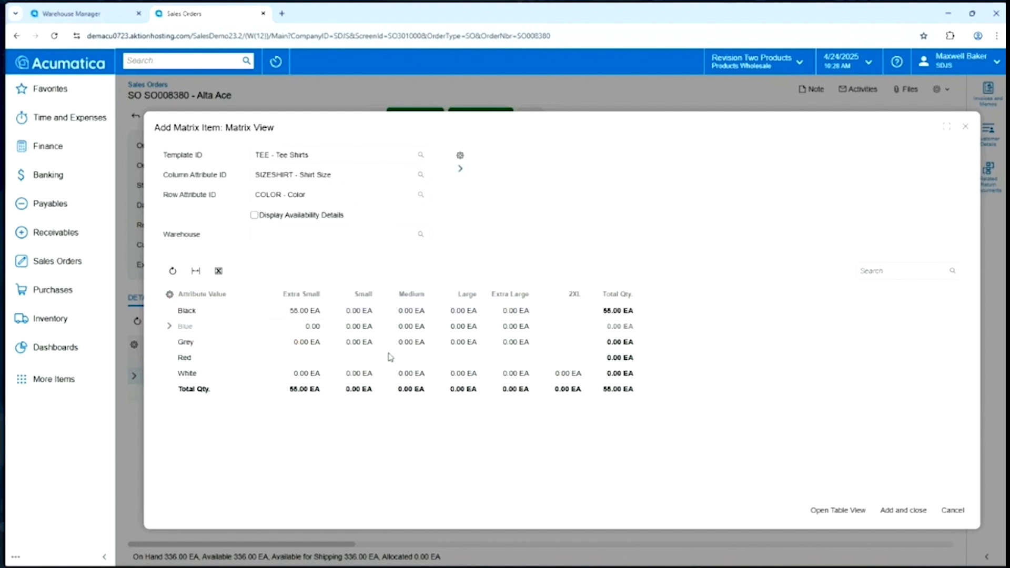
{"action": "left_click", "coordinate": [344, 329]}
{"action": "type", "text": "11"}
{"action": "left_click", "coordinate": [416, 315]}
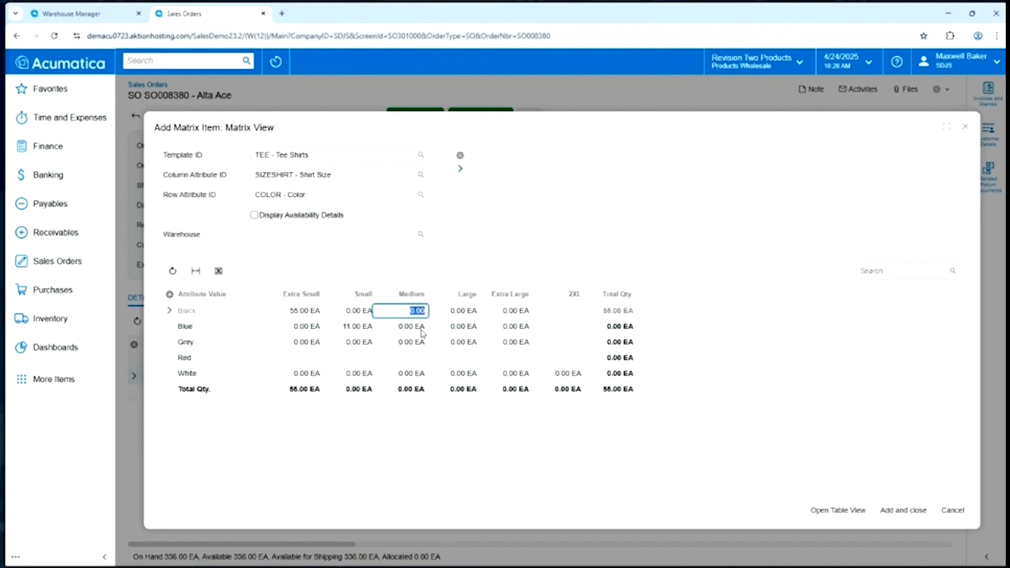
{"action": "left_click", "coordinate": [416, 314]}
{"action": "type", "text": "12"}
{"action": "left_click", "coordinate": [902, 510]}
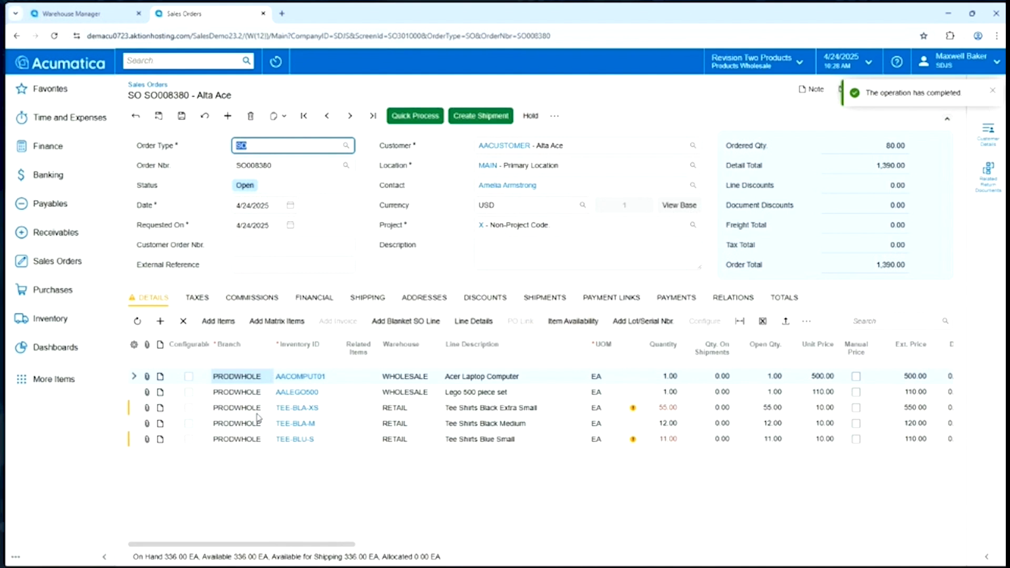
Check stock availability for the black extra small and medium tee shirt lines, and delete the entire sales order
{"action": "left_click", "coordinate": [255, 412]}
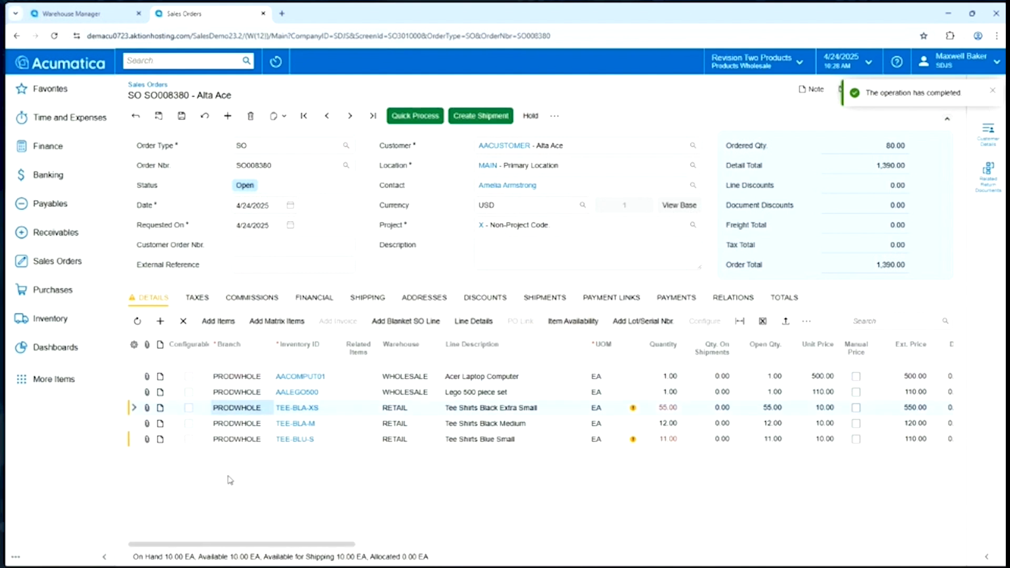
{"action": "left_click", "coordinate": [239, 425]}
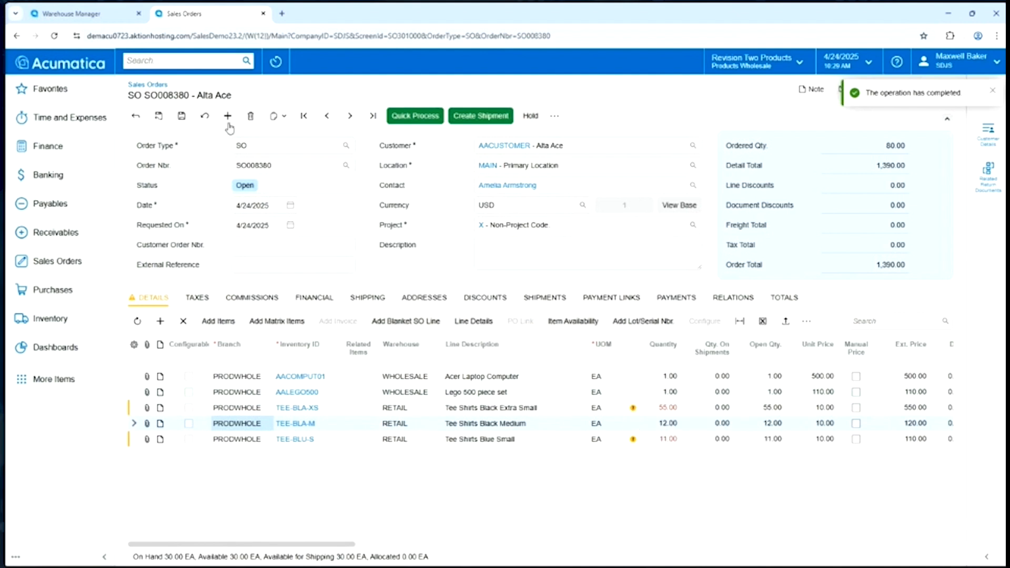
{"action": "left_click", "coordinate": [250, 115]}
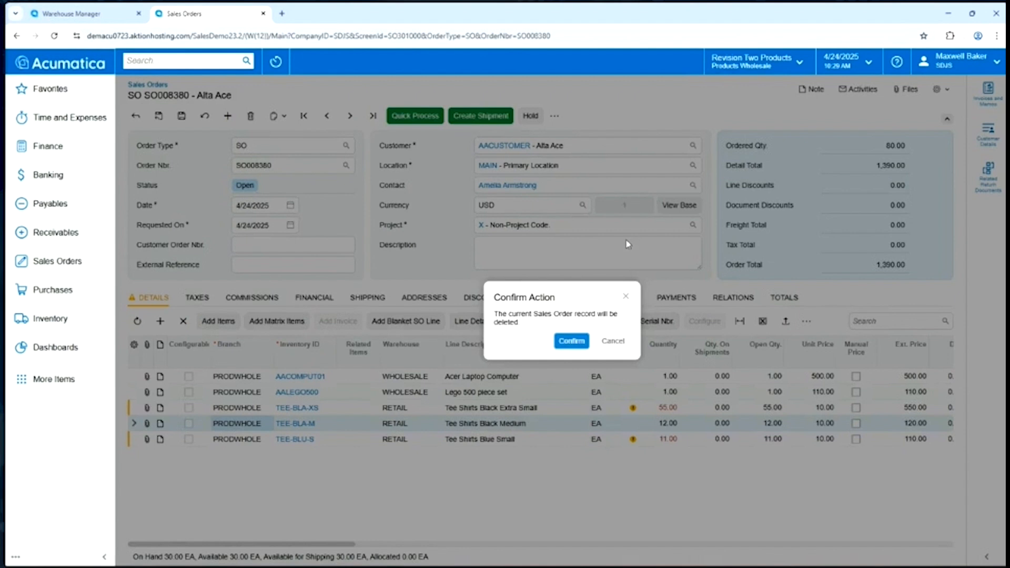
{"action": "left_click", "coordinate": [571, 341]}
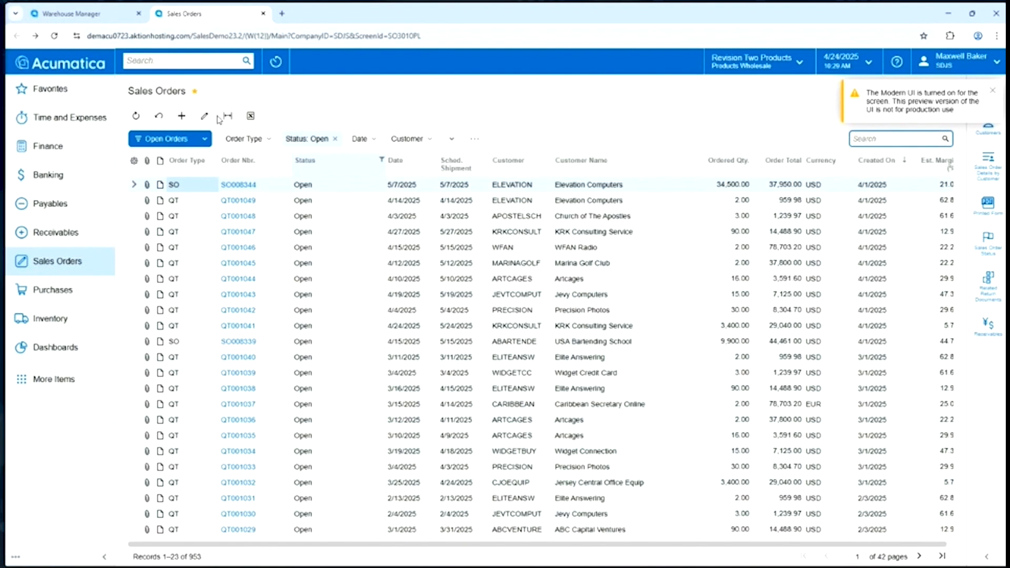
Create a new sales order and fill it from the QuickOrder - Computers template
{"action": "left_click", "coordinate": [193, 125]}
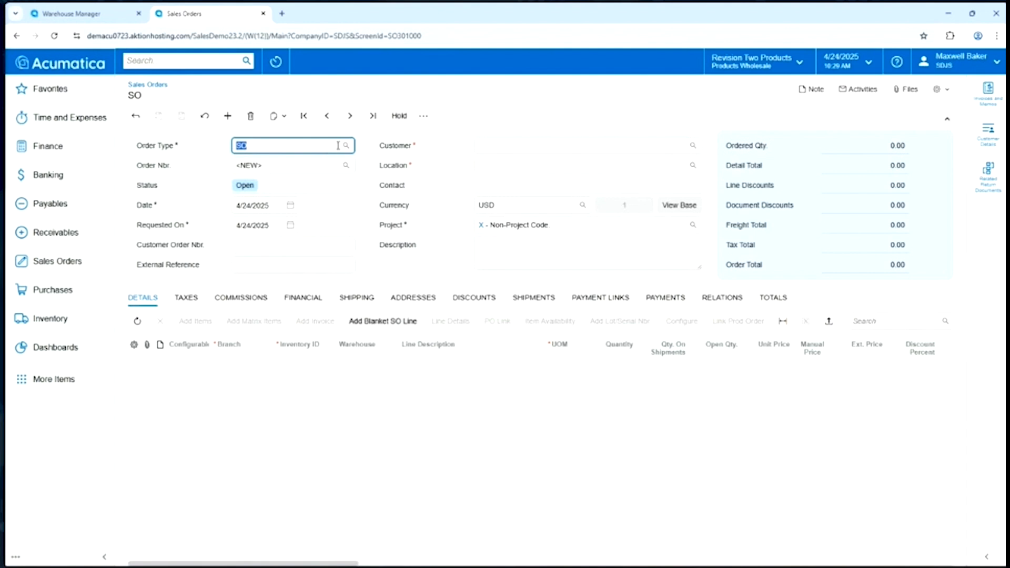
{"action": "left_click", "coordinate": [276, 116]}
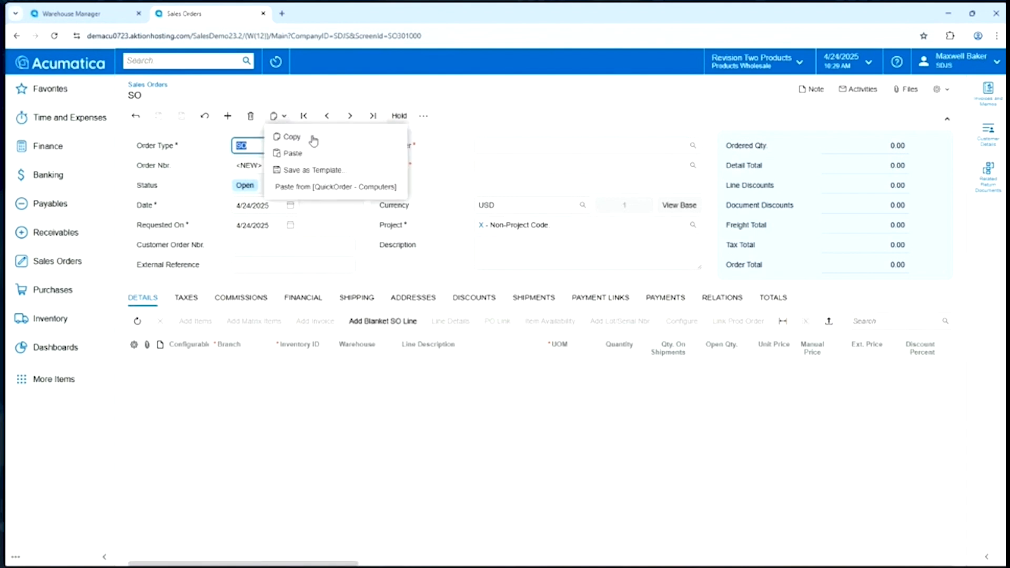
{"action": "left_click", "coordinate": [306, 187]}
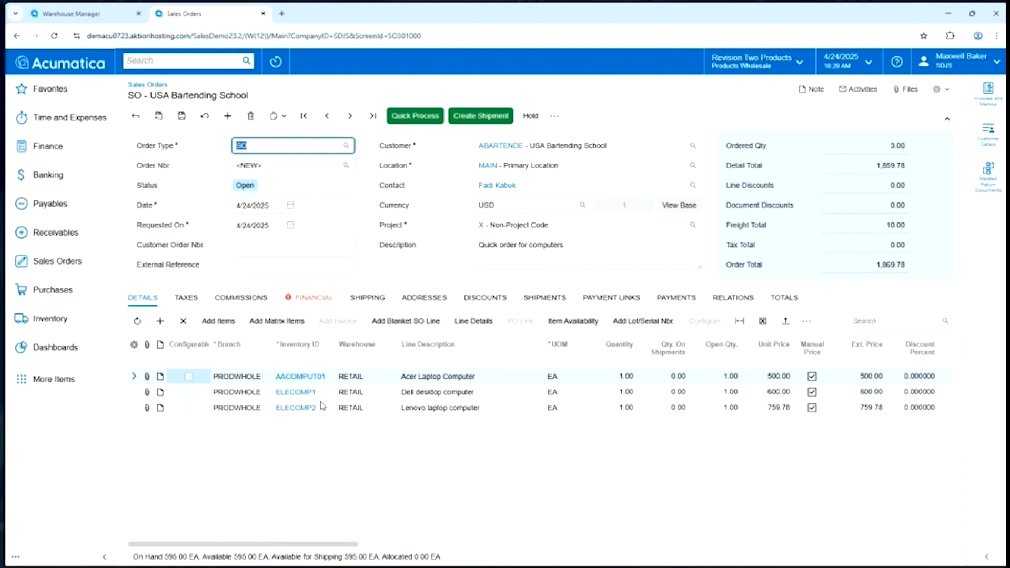
Discard the unsaved template order and start a new sales order for customer AACUSTOMER (Alta Ace)
{"action": "left_click", "coordinate": [227, 116]}
{"action": "left_click", "coordinate": [571, 337]}
{"action": "left_click", "coordinate": [497, 147]}
{"action": "type", "text": "a"}
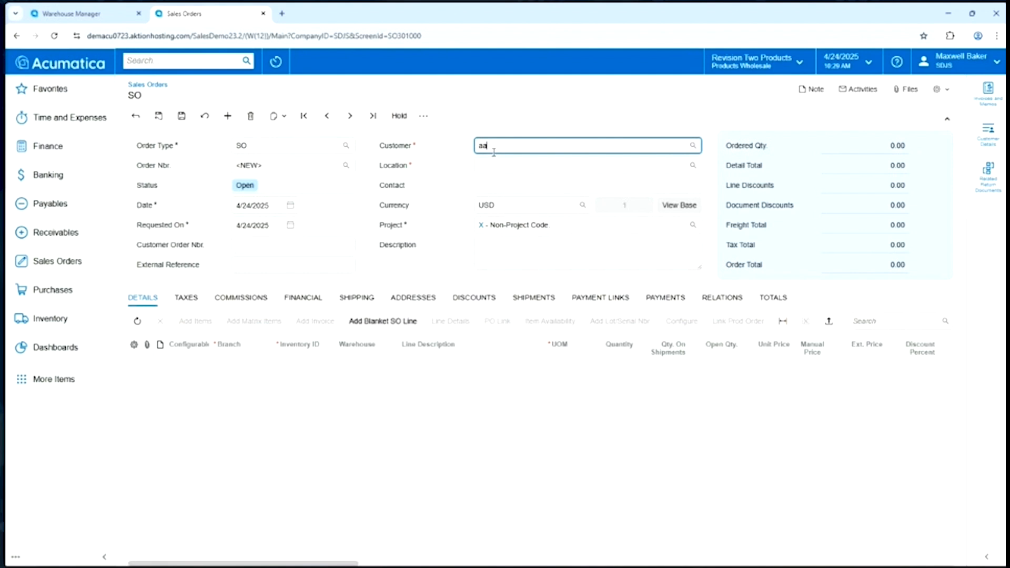
{"action": "type", "text": "a"}
{"action": "left_click", "coordinate": [493, 164]}
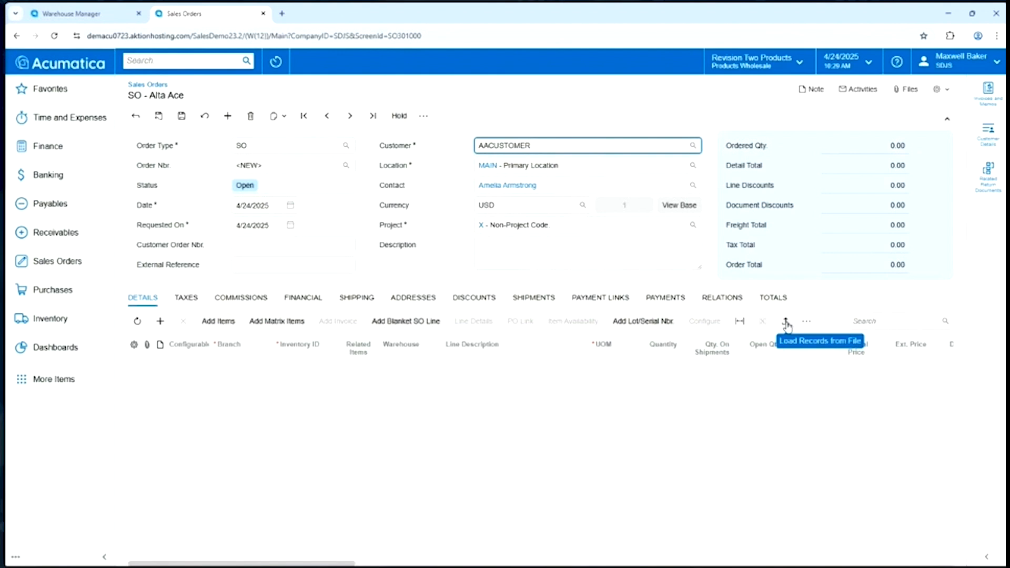
Import the order lines from the Sales Order Excel file on the desktop, keeping the proposed column mapping
{"action": "left_click", "coordinate": [785, 323]}
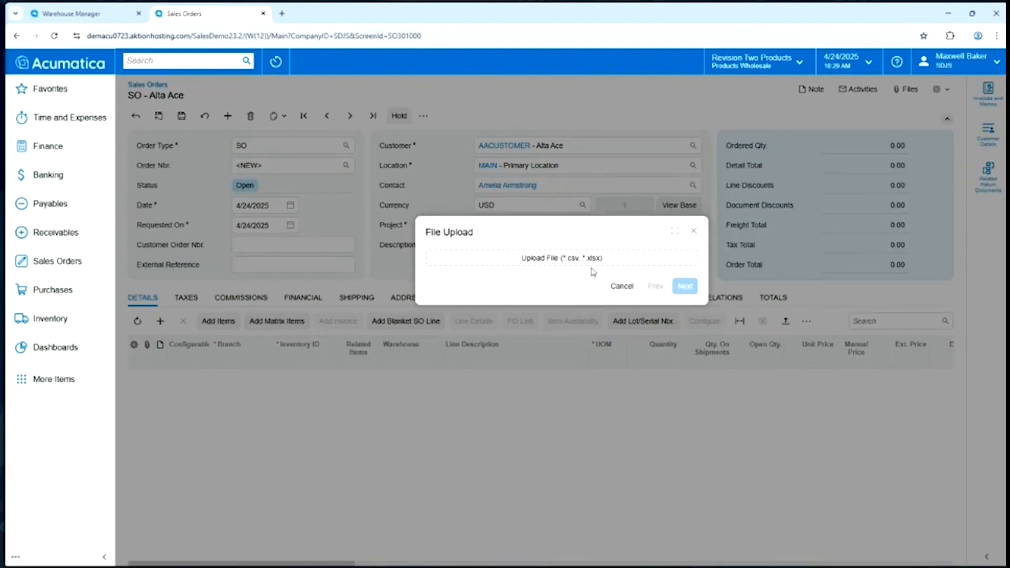
{"action": "left_click", "coordinate": [533, 266]}
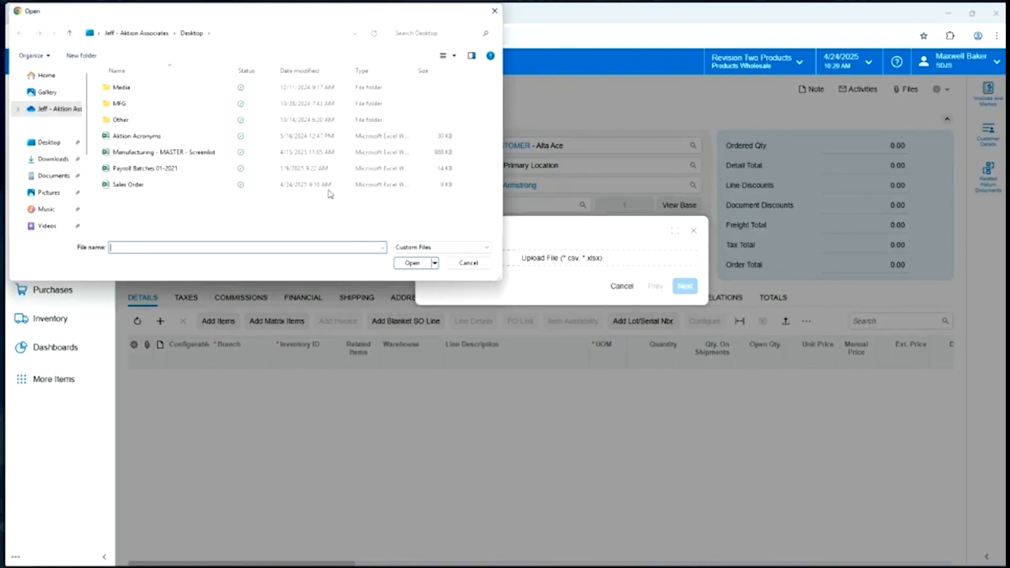
{"action": "left_click", "coordinate": [127, 184]}
{"action": "left_click", "coordinate": [412, 263]}
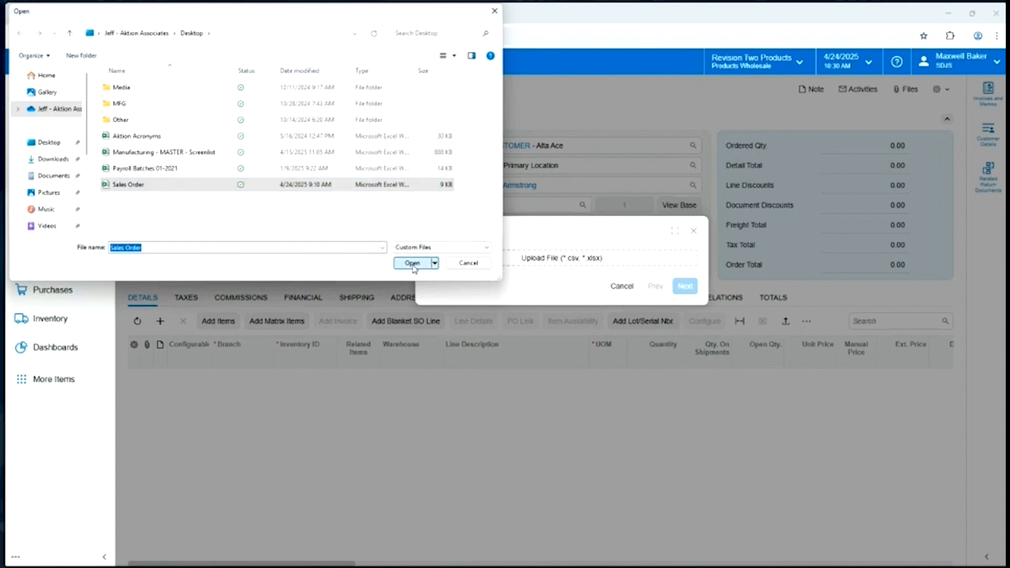
{"action": "left_click", "coordinate": [671, 286]}
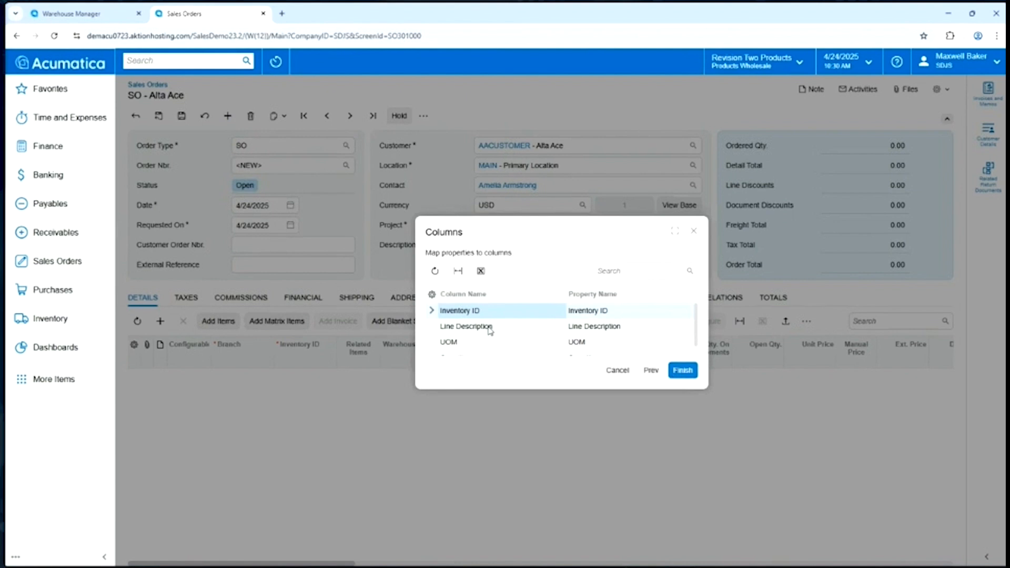
{"action": "left_click", "coordinate": [683, 370]}
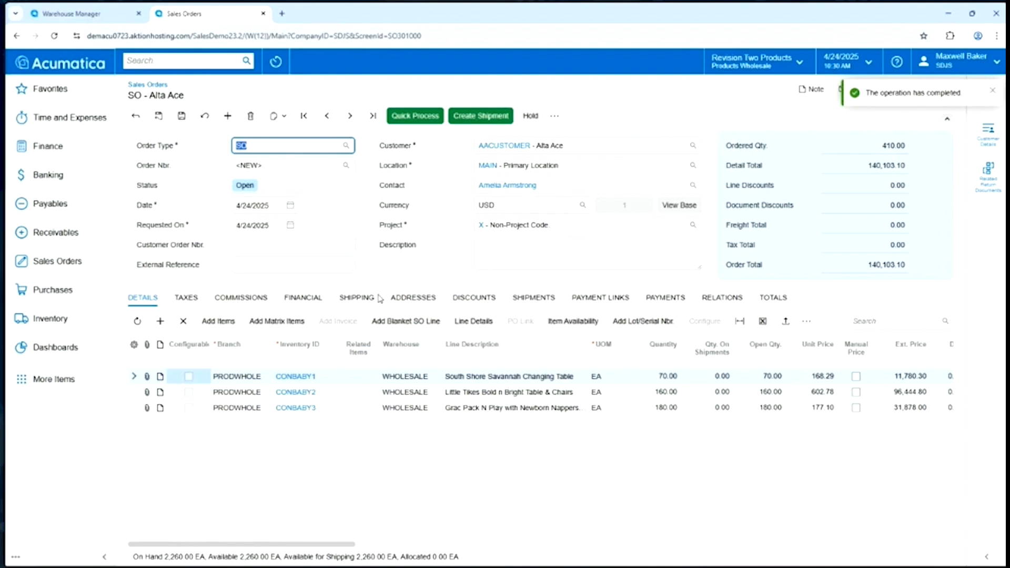
Discard the order with the imported lines and create another sales order for customer AACUSTOMER
{"action": "left_click", "coordinate": [228, 117]}
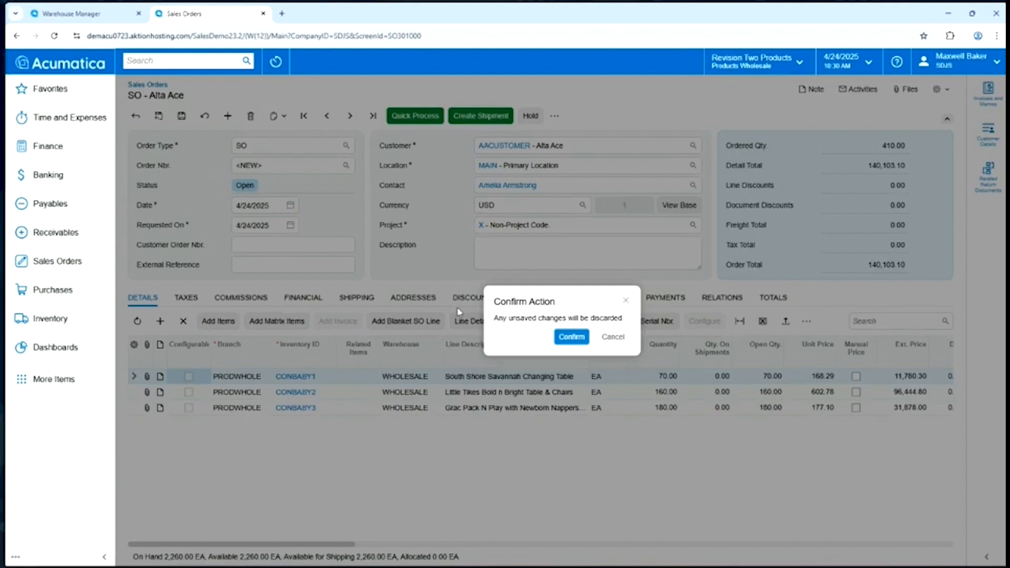
{"action": "left_click", "coordinate": [556, 337]}
{"action": "left_click", "coordinate": [500, 153]}
{"action": "type", "text": "aa"}
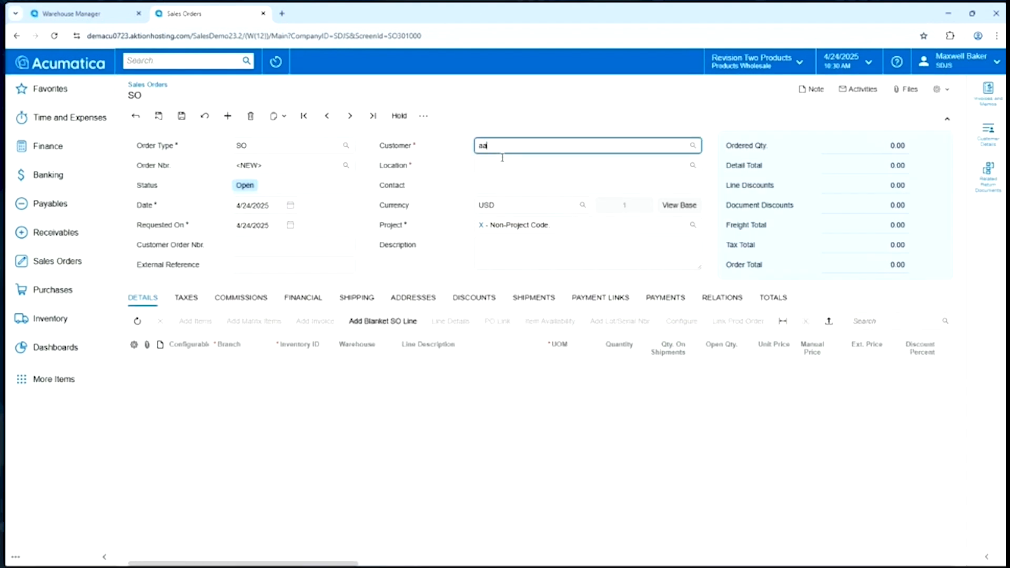
{"action": "type", "text": "c"}
{"action": "left_click", "coordinate": [505, 167]}
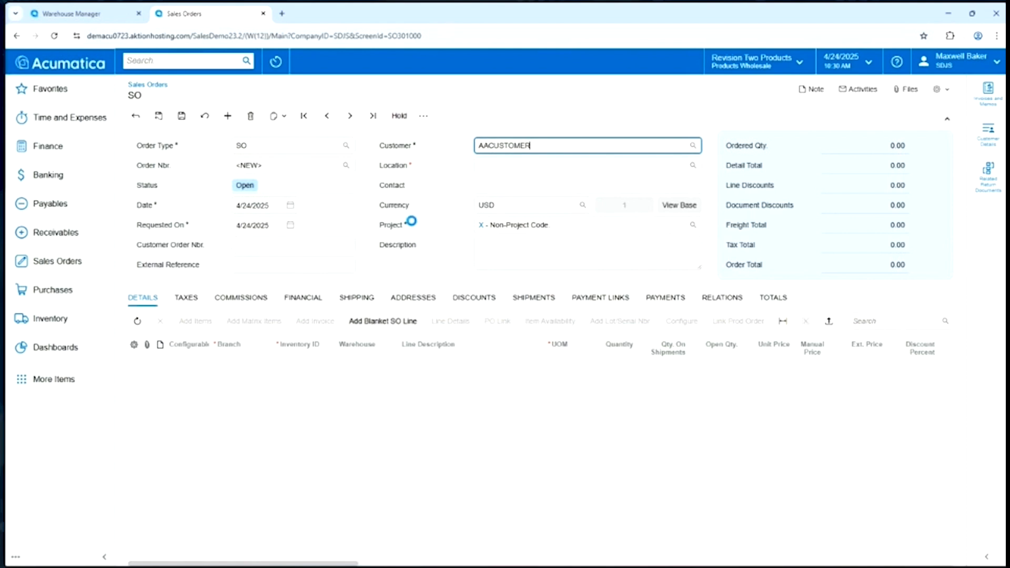
Add an order line for the Acer Laptop Computer (AACOMPUT01) from the WHOLESALE warehouse with quantity 1
{"action": "left_click", "coordinate": [159, 321]}
{"action": "key", "text": "Tab"}
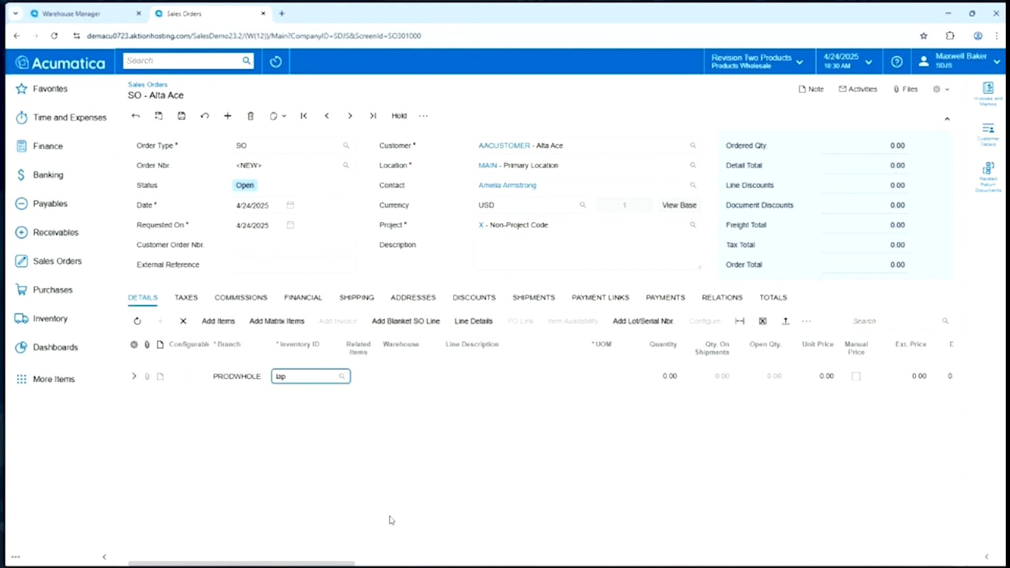
{"action": "key", "text": "Tab"}
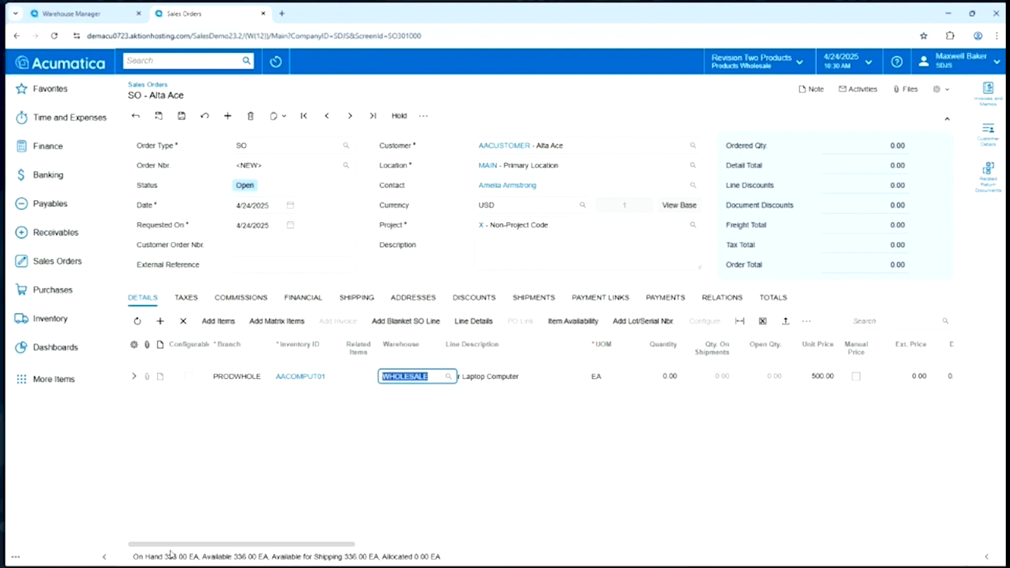
{"action": "left_click", "coordinate": [811, 380]}
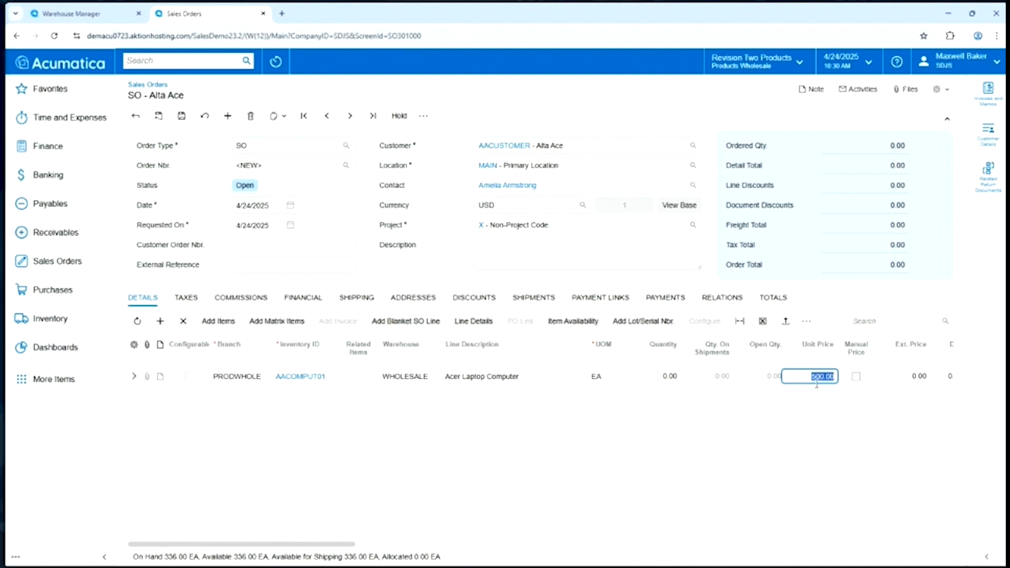
{"action": "left_click", "coordinate": [679, 380]}
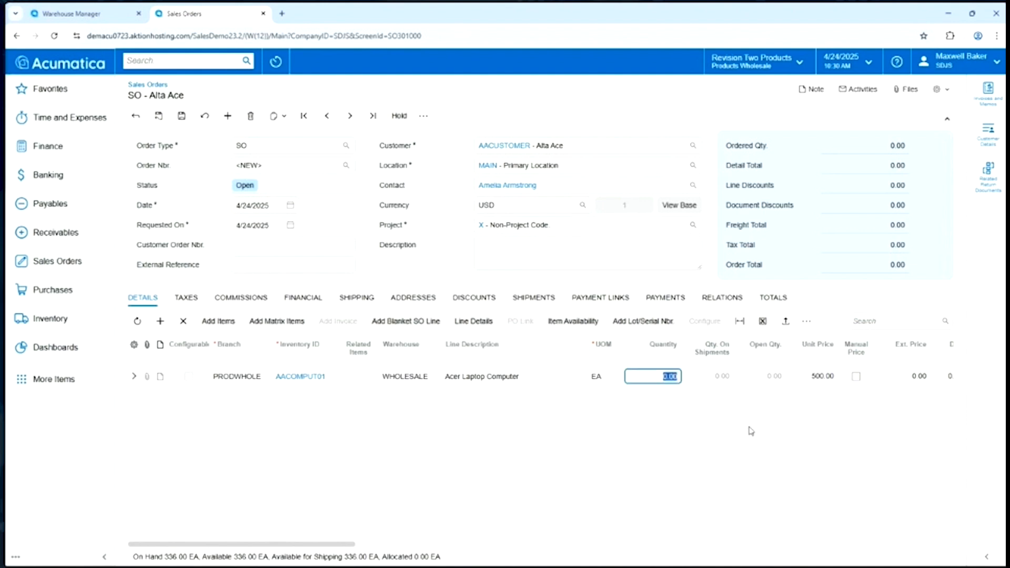
{"action": "type", "text": "1"}
{"action": "key", "text": "Tab"}
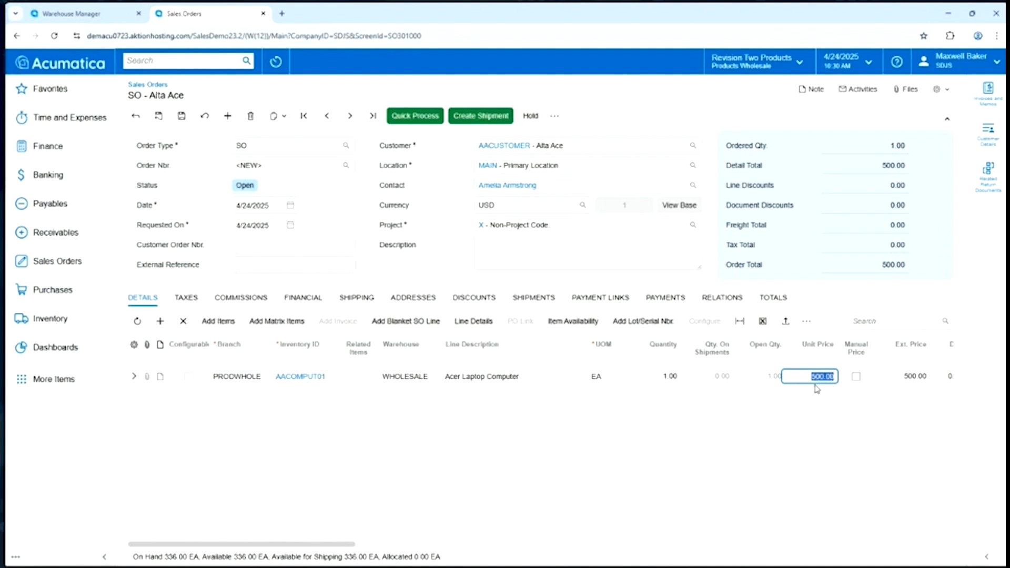
Set the laptop line's quantity to 3 and save the sales order
{"action": "left_click", "coordinate": [672, 380]}
{"action": "type", "text": "3"}
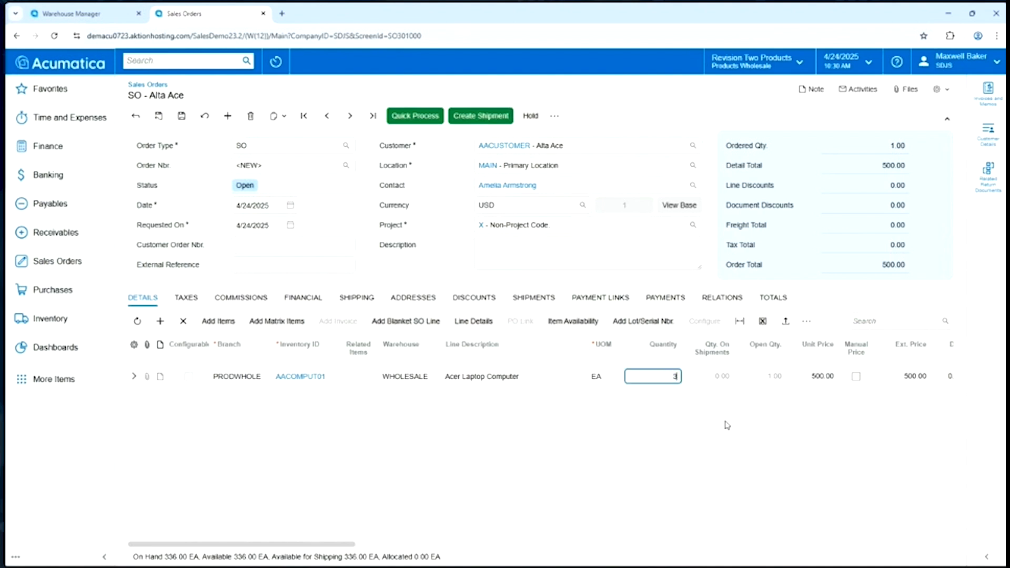
{"action": "key", "text": "Tab"}
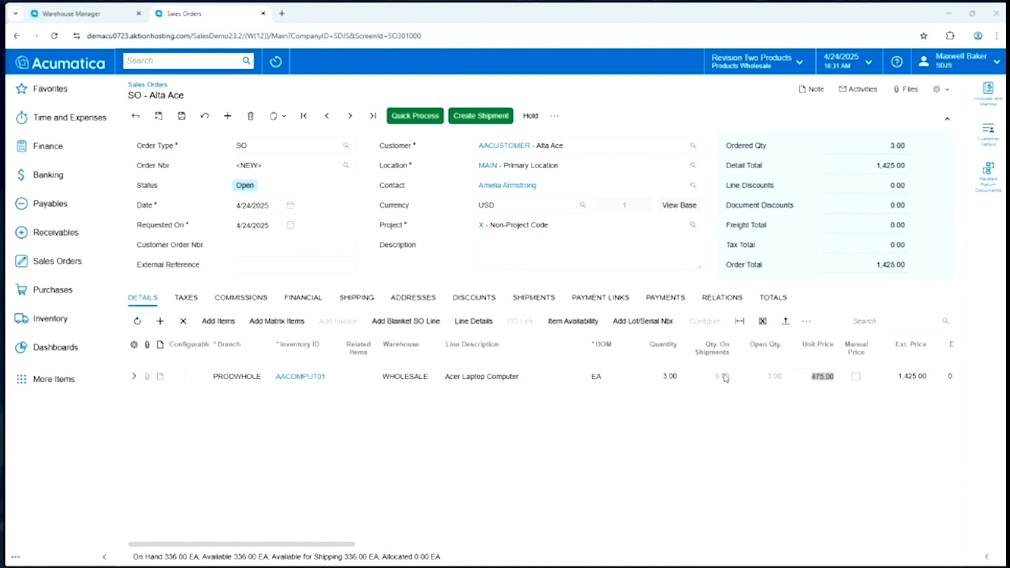
{"action": "left_click", "coordinate": [182, 117]}
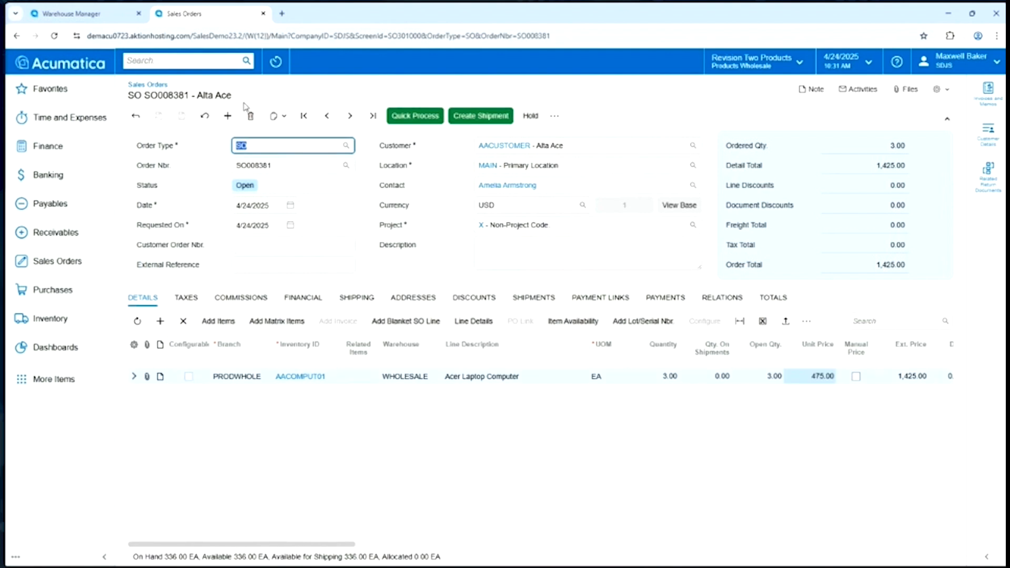
Create a shipment for the order with shipment date 4/24/2025 from the WHOLESALE warehouse
{"action": "left_click", "coordinate": [247, 212]}
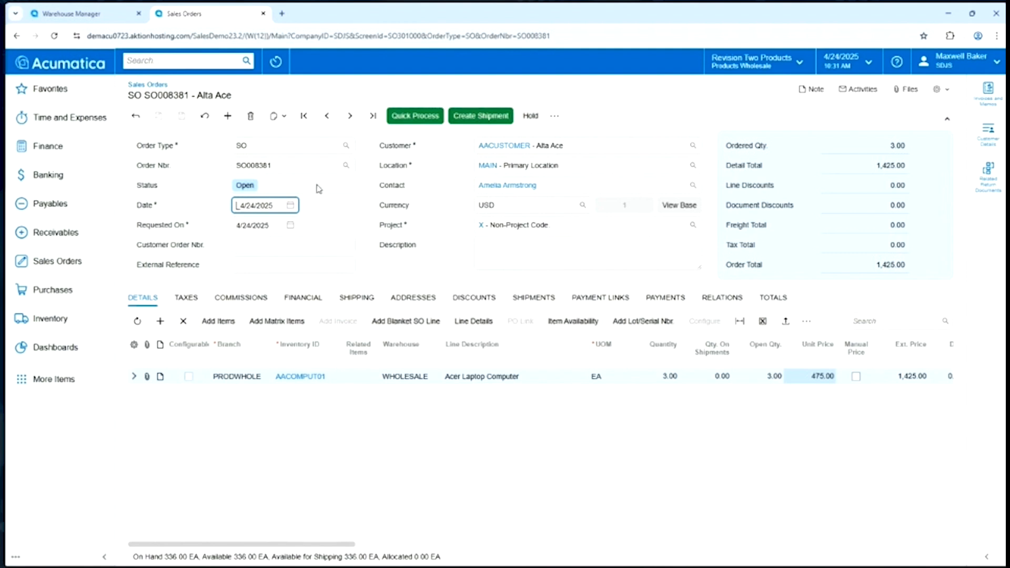
{"action": "left_click", "coordinate": [481, 115]}
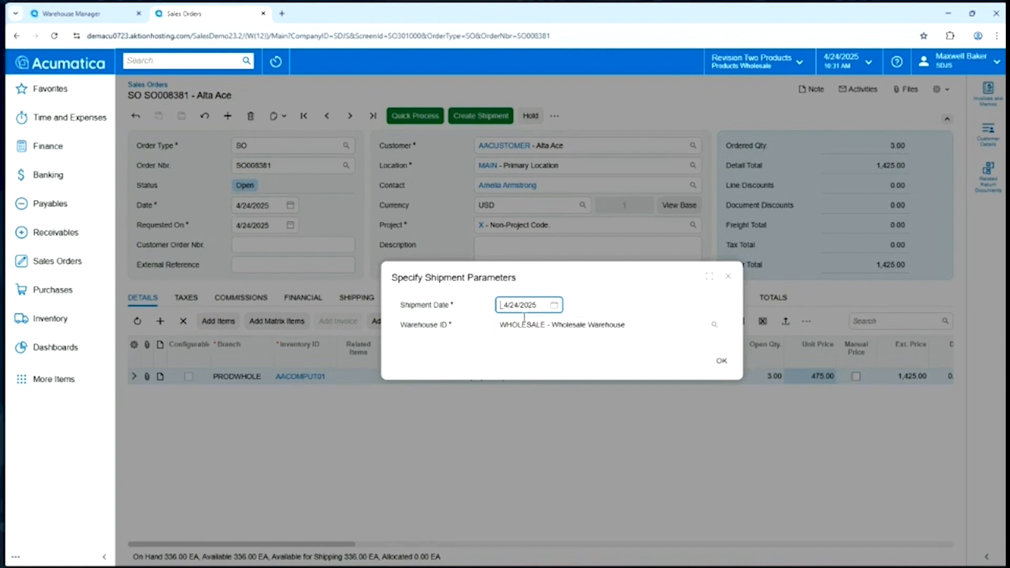
{"action": "left_click", "coordinate": [721, 360]}
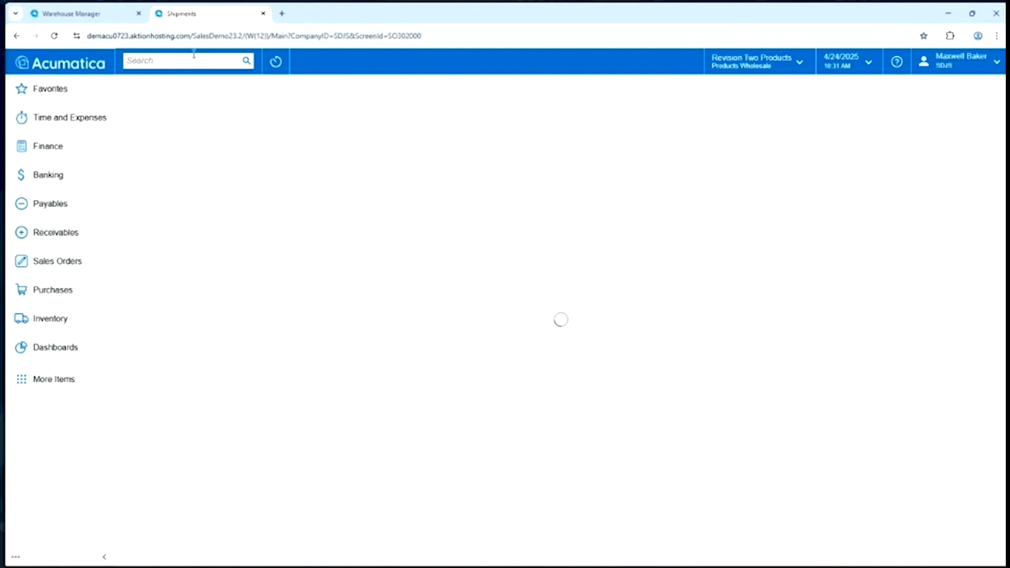
Look at the orders to ship on the Warehouse Manager dashboard and return to the shipment
{"action": "left_click", "coordinate": [78, 17]}
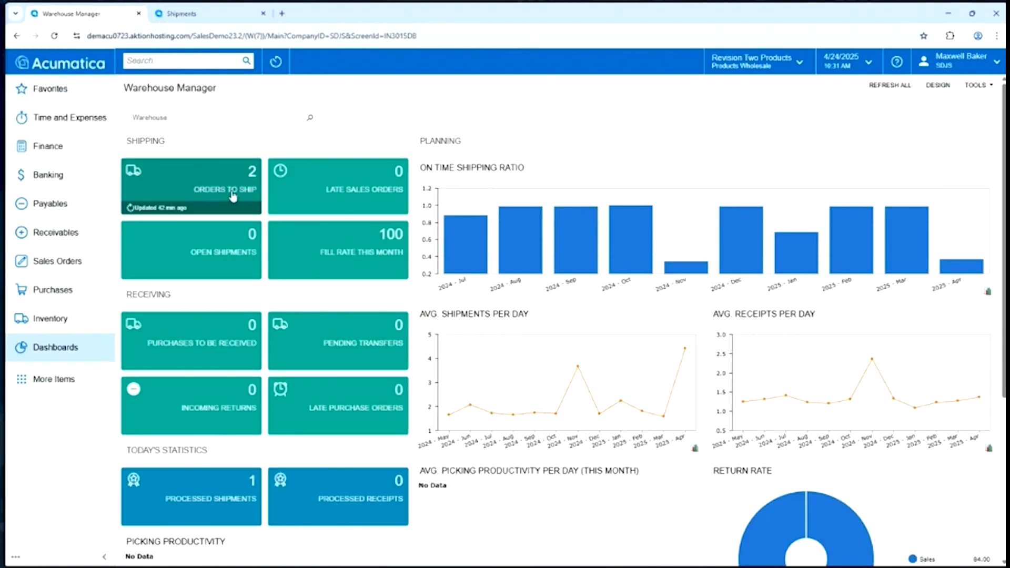
{"action": "left_click", "coordinate": [131, 212]}
{"action": "left_click", "coordinate": [240, 14]}
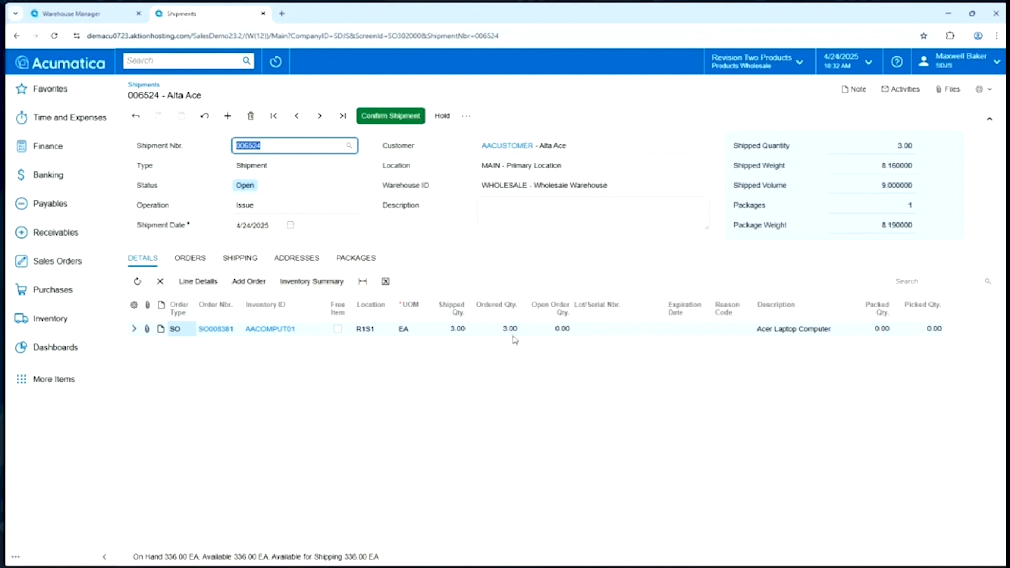
Review the shipment line's shipped and ordered quantities and the ship-to contact and address
{"action": "left_click", "coordinate": [467, 335]}
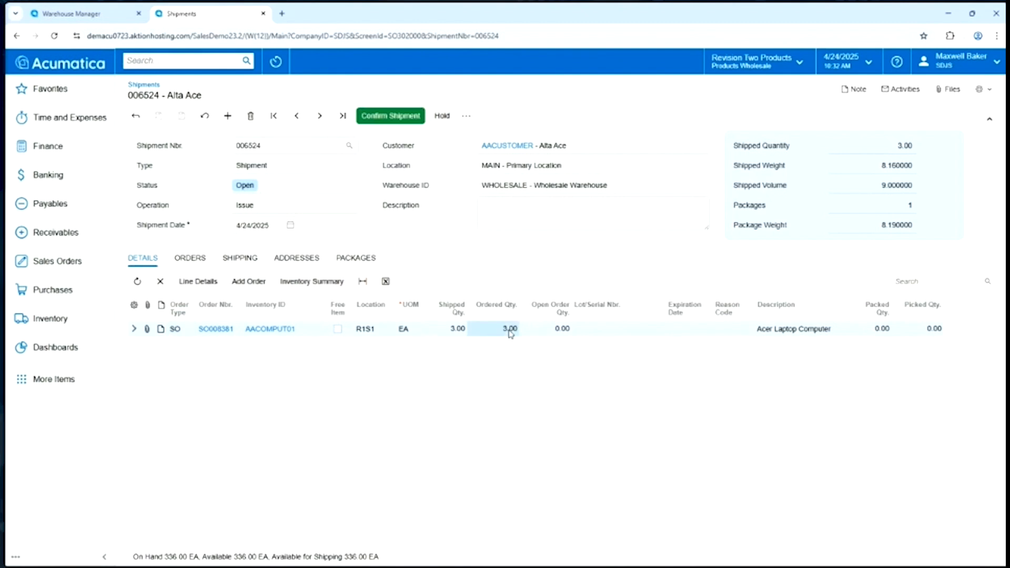
{"action": "left_click", "coordinate": [453, 338]}
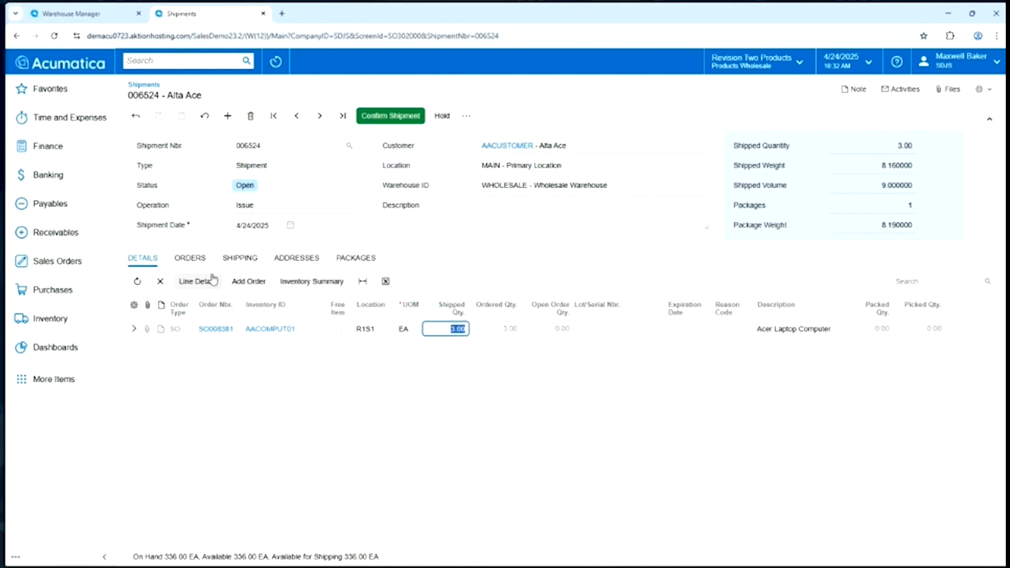
{"action": "left_click", "coordinate": [289, 265]}
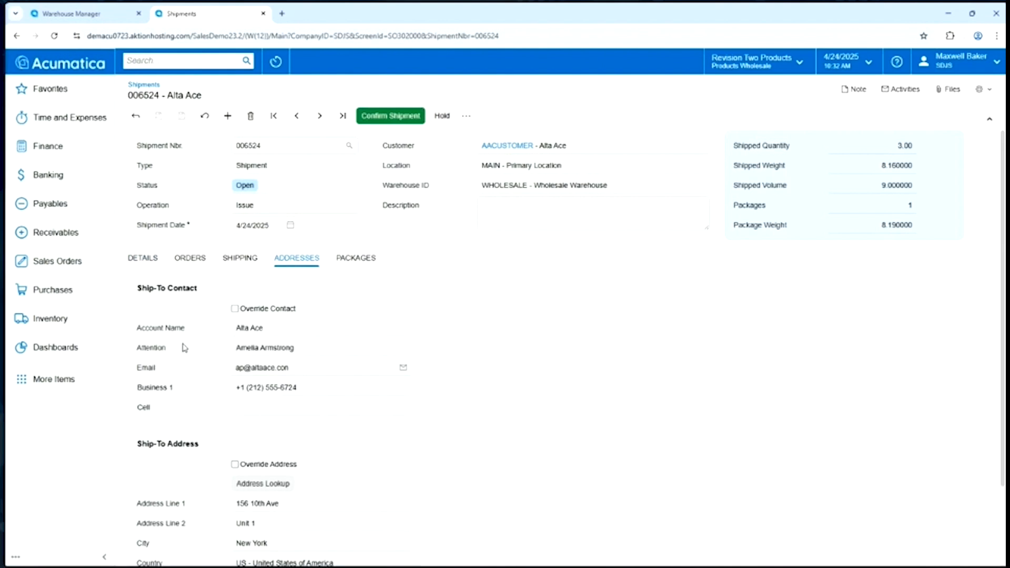
Shop for carrier rates for the shipment's medium box, refresh them, and choose FEDEXGROUND as the shipping method
{"action": "left_click", "coordinate": [238, 258]}
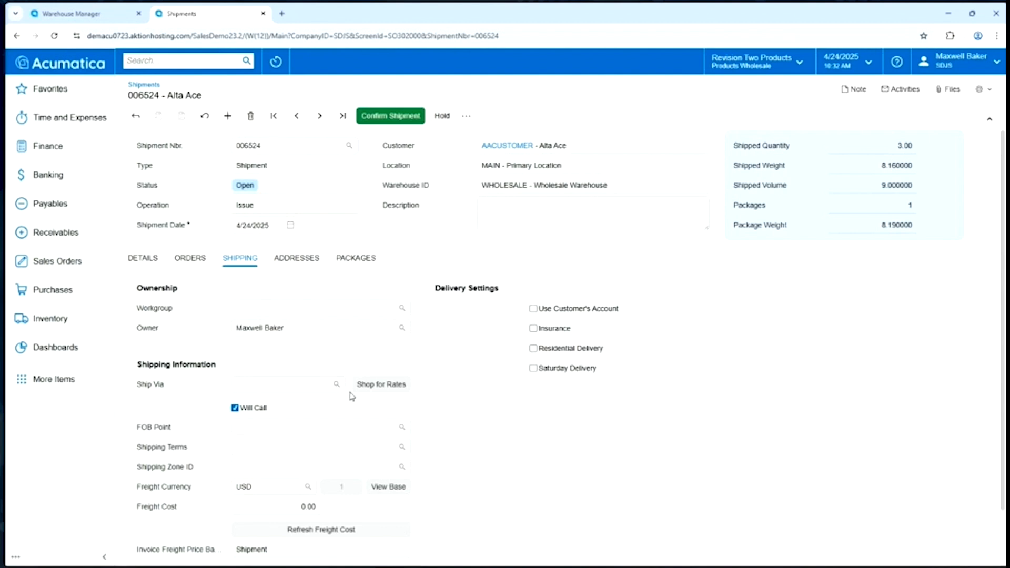
{"action": "left_click", "coordinate": [381, 385]}
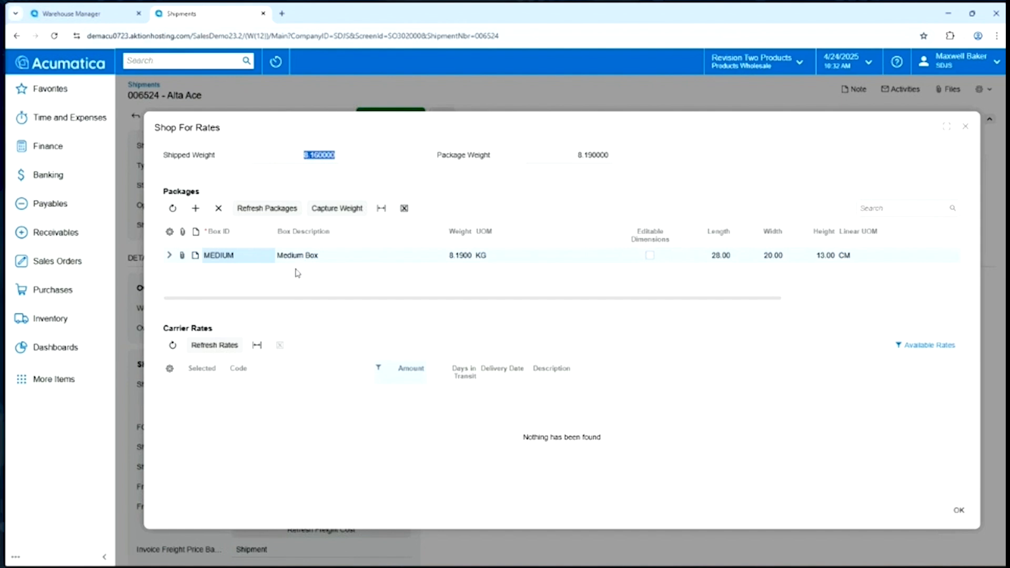
{"action": "key", "text": "ctrl+2"}
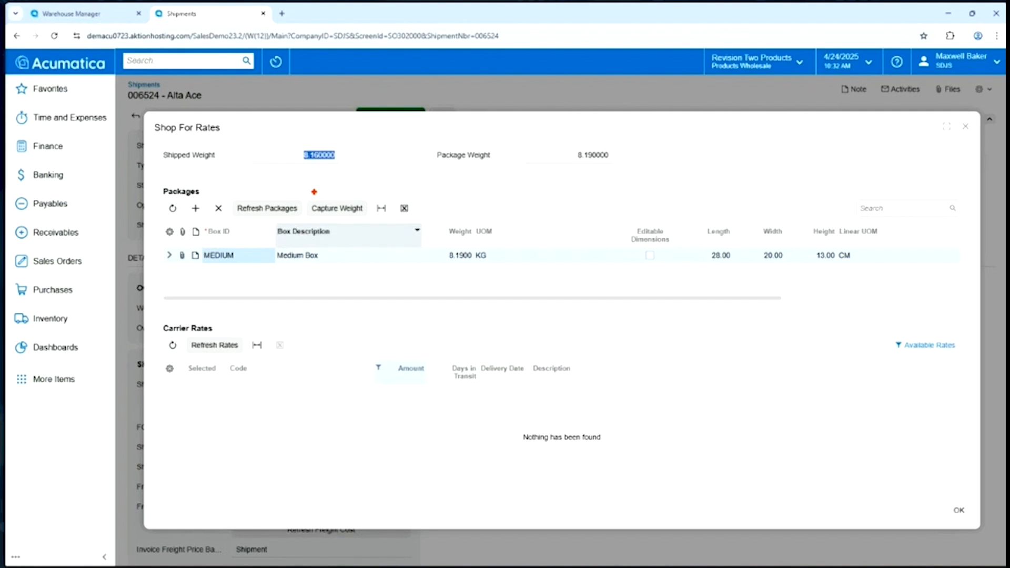
{"action": "mouse_move", "coordinate": [296, 187]}
{"action": "left_mouse_down"}
{"action": "mouse_move", "coordinate": [366, 229]}
{"action": "mouse_move", "coordinate": [411, 230]}
{"action": "mouse_move", "coordinate": [395, 227]}
{"action": "left_mouse_up"}
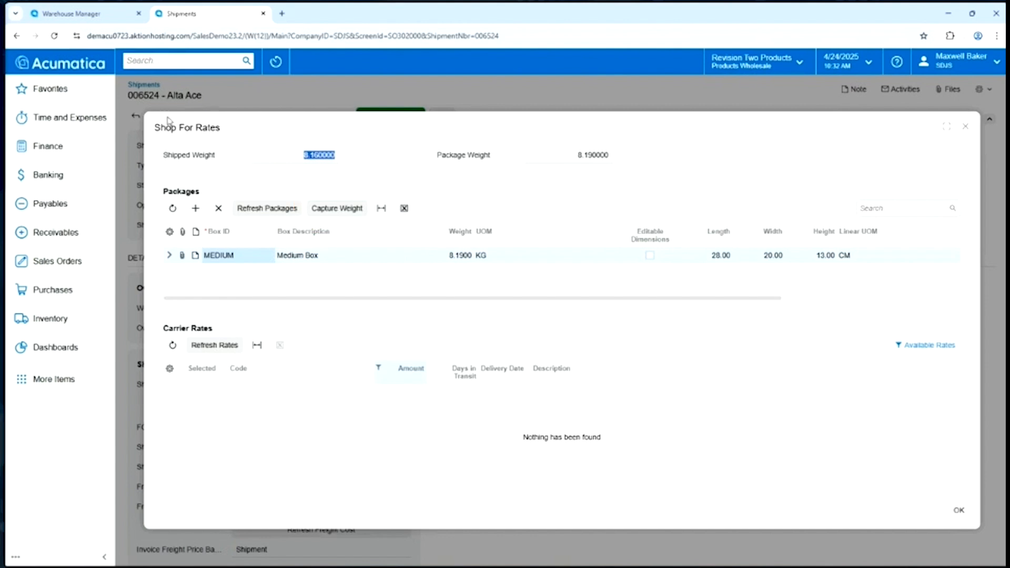
{"action": "left_click", "coordinate": [216, 345]}
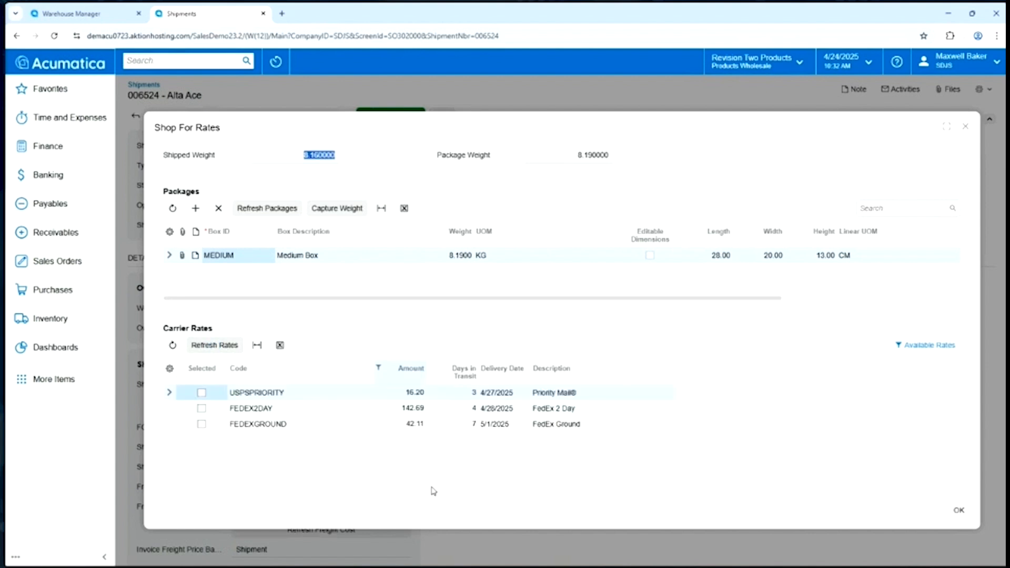
{"action": "left_click", "coordinate": [202, 424]}
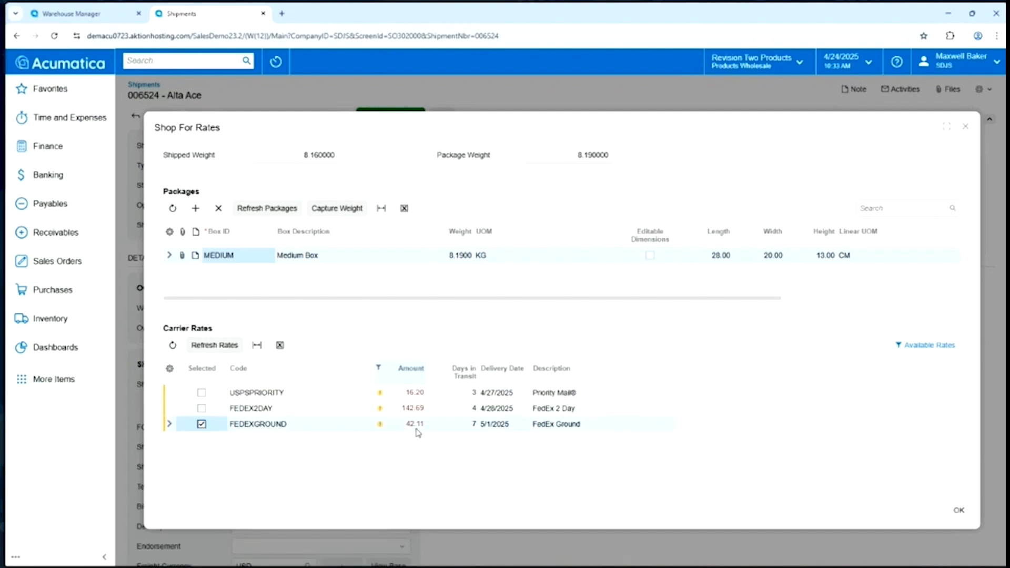
{"action": "mouse_move", "coordinate": [382, 427]}
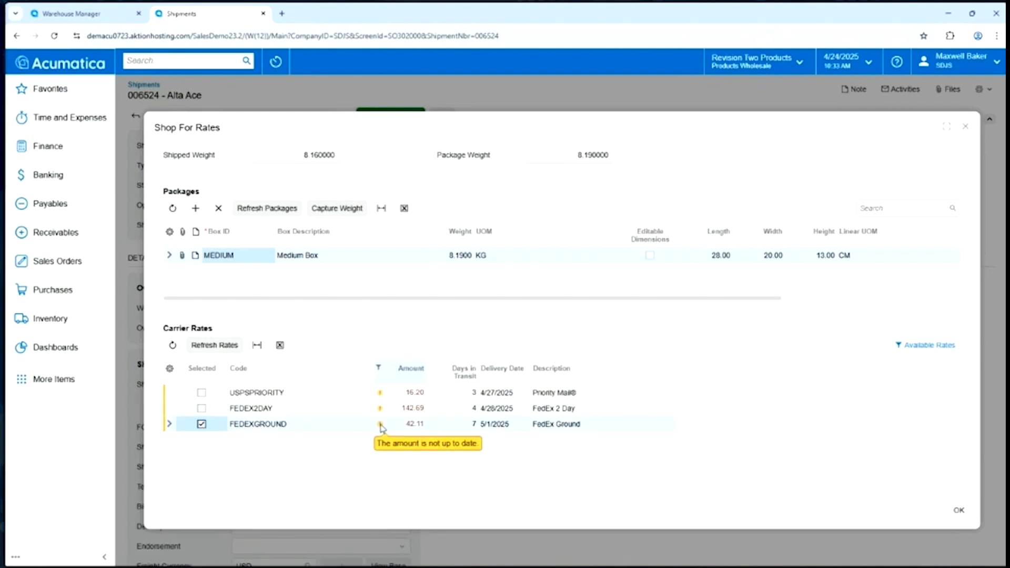
{"action": "left_click", "coordinate": [960, 511]}
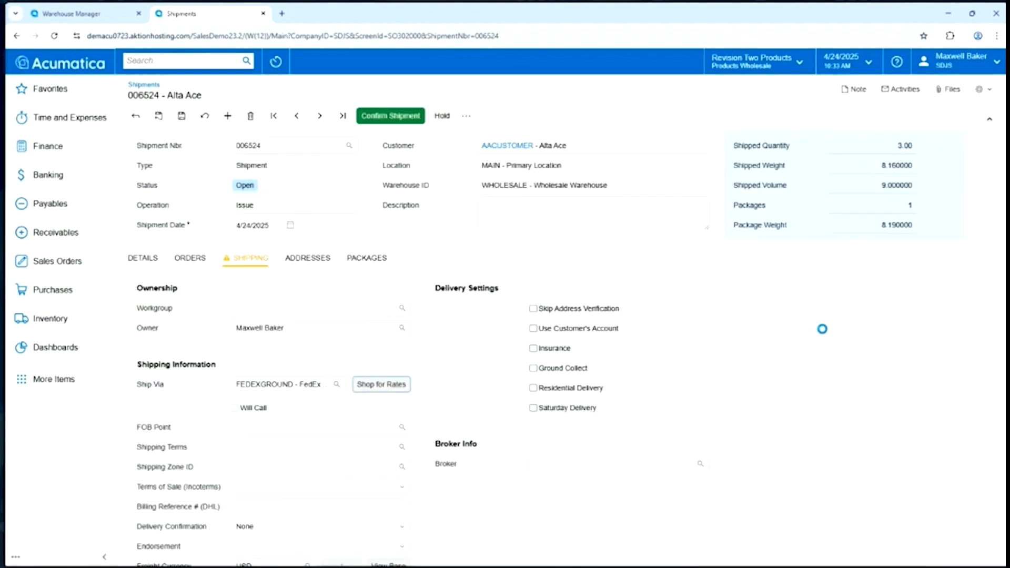
Check the shipment's package dimensions and weight and confirm the shipment
{"action": "left_click", "coordinate": [361, 260]}
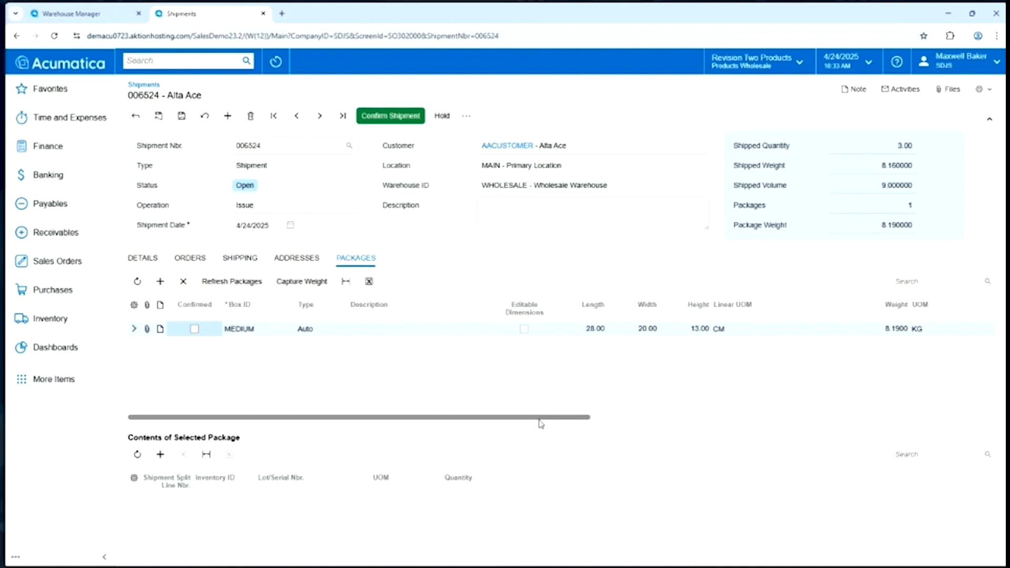
{"action": "left_click_drag", "start_coordinate": [570, 415], "coordinate": [531, 401]}
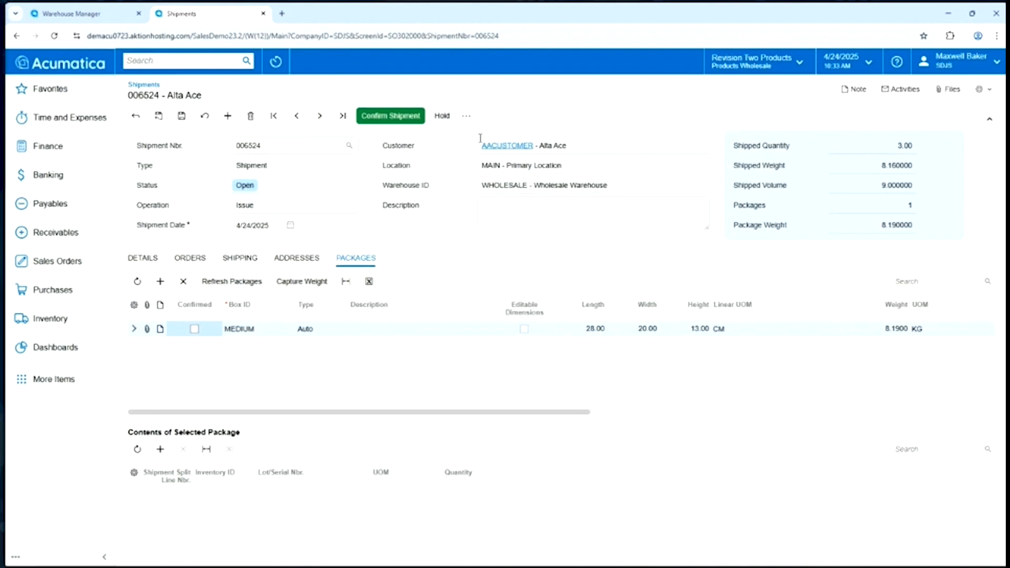
{"action": "left_click", "coordinate": [392, 117]}
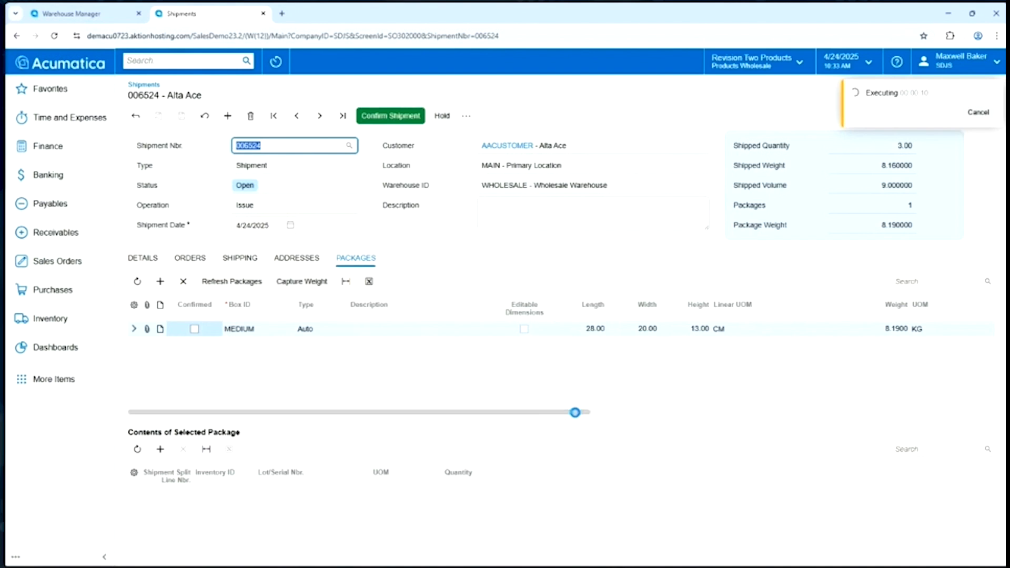
Look up the tracking number and tracking URL of the shipment's medium package
{"action": "left_click_drag", "start_coordinate": [467, 413], "coordinate": [750, 426]}
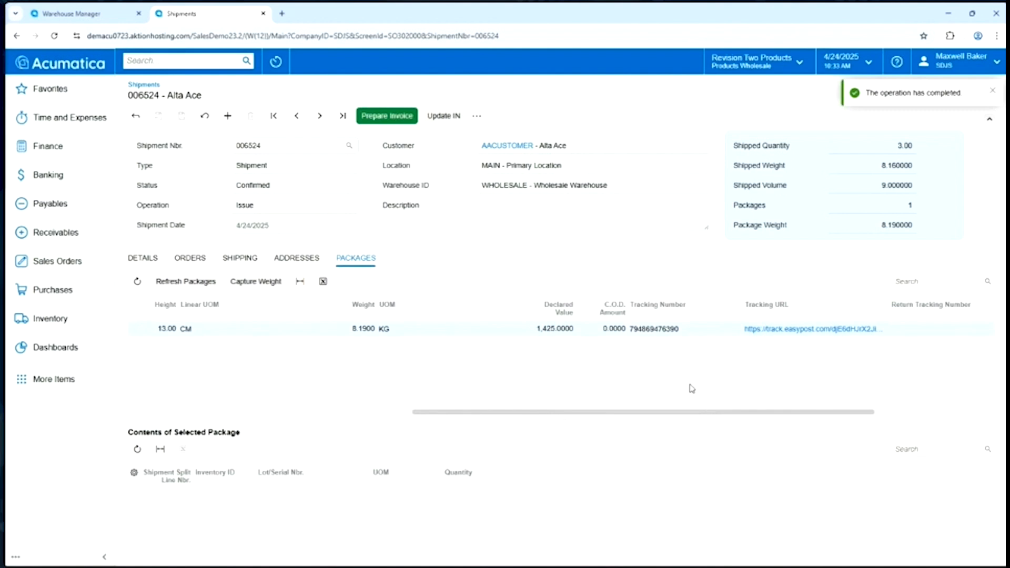
{"action": "left_click_drag", "start_coordinate": [623, 293], "coordinate": [697, 354]}
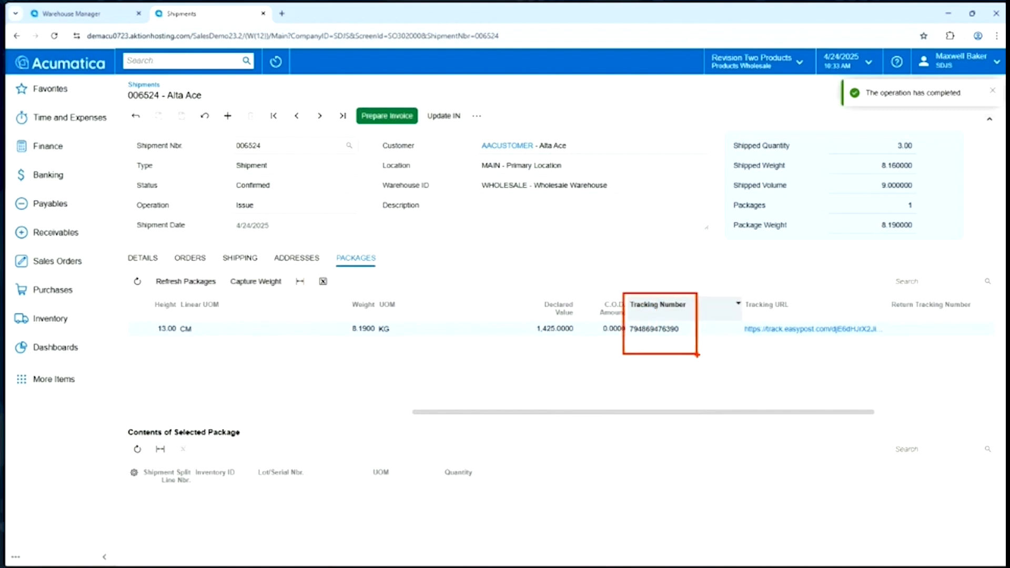
{"action": "left_click", "coordinate": [406, 413]}
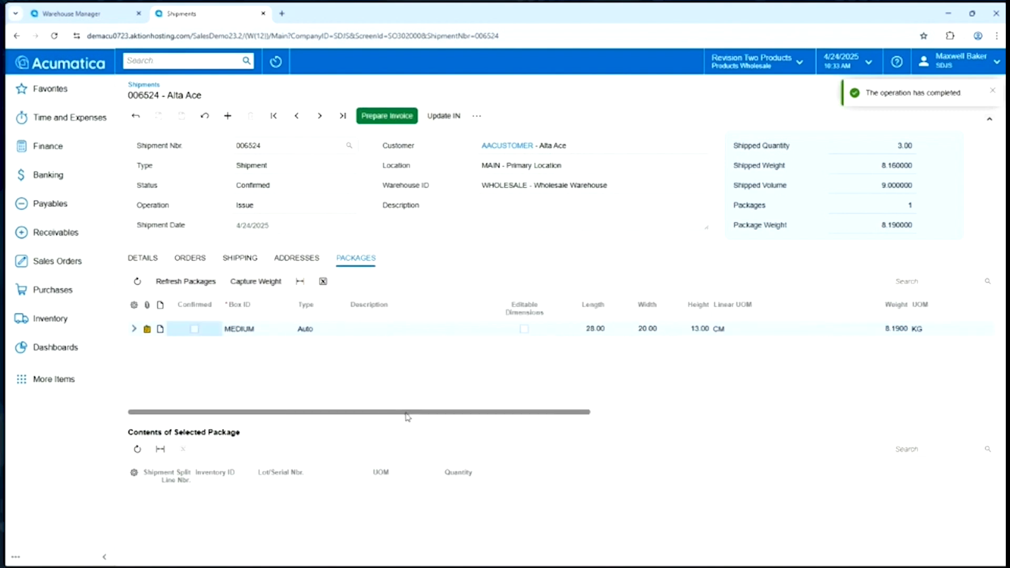
View the FedEx shipping label attached to the medium package and return to the shipment
{"action": "left_click", "coordinate": [147, 329]}
{"action": "left_click", "coordinate": [446, 332]}
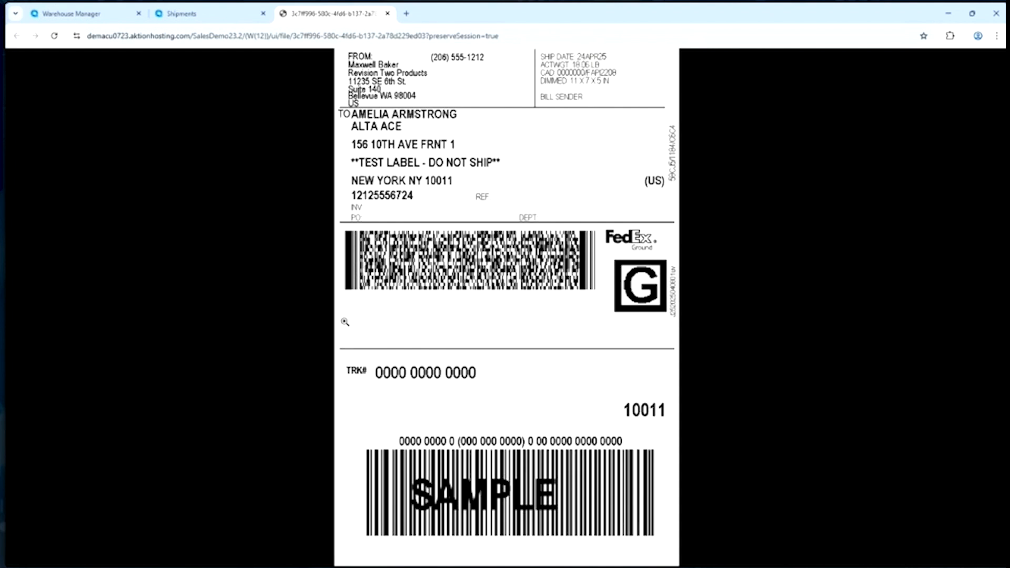
{"action": "left_click", "coordinate": [388, 14]}
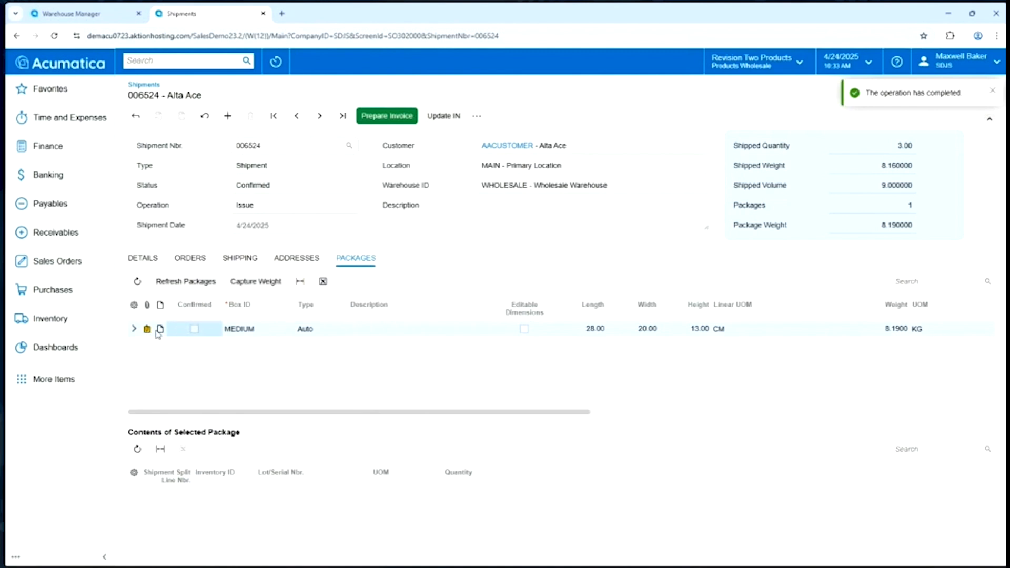
{"action": "left_click", "coordinate": [992, 92]}
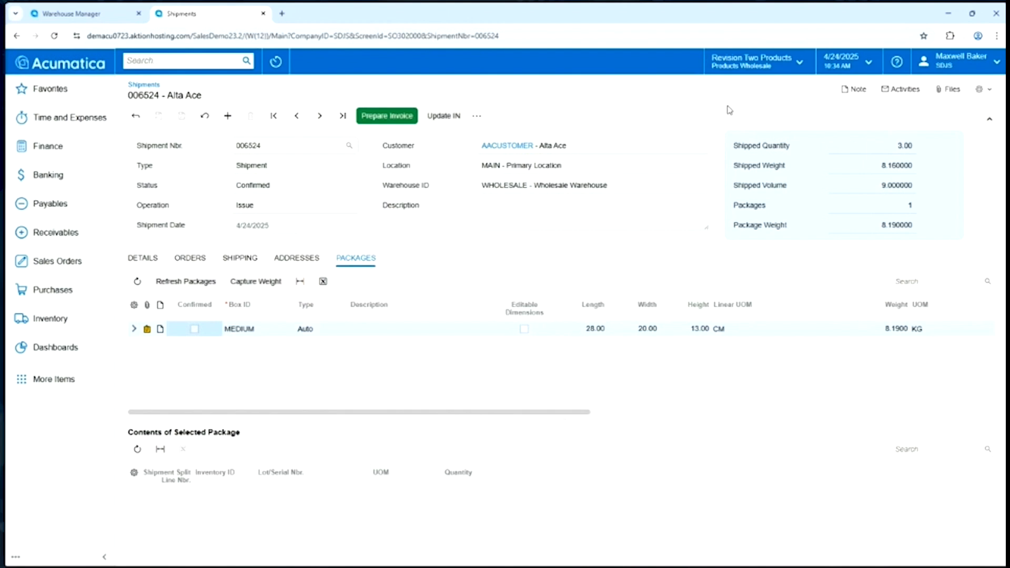
Prepare the invoice from the confirmed shipment and review its line quantity, prices and freight total
{"action": "left_click", "coordinate": [385, 117]}
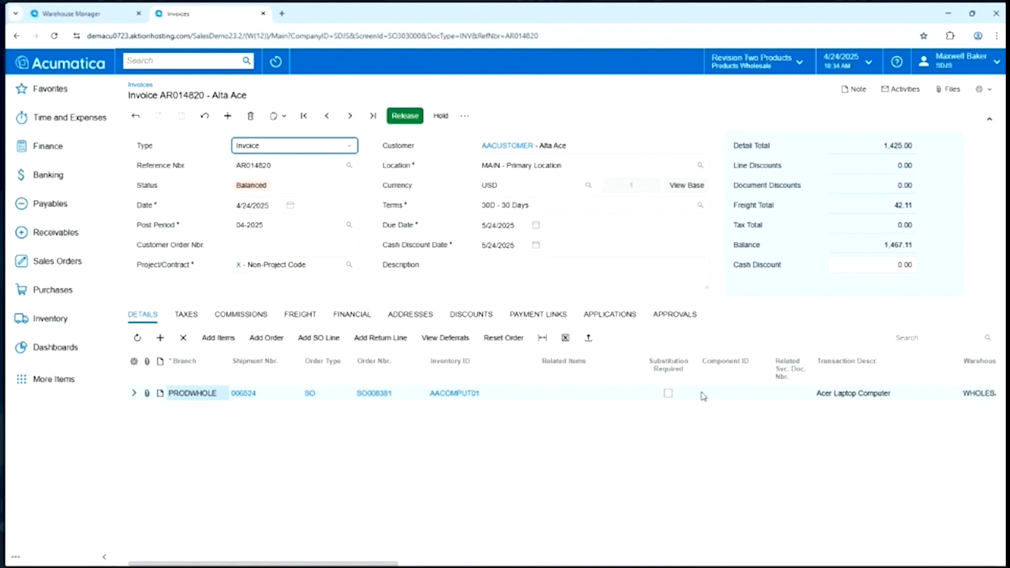
{"action": "left_click_drag", "start_coordinate": [310, 564], "coordinate": [607, 565]}
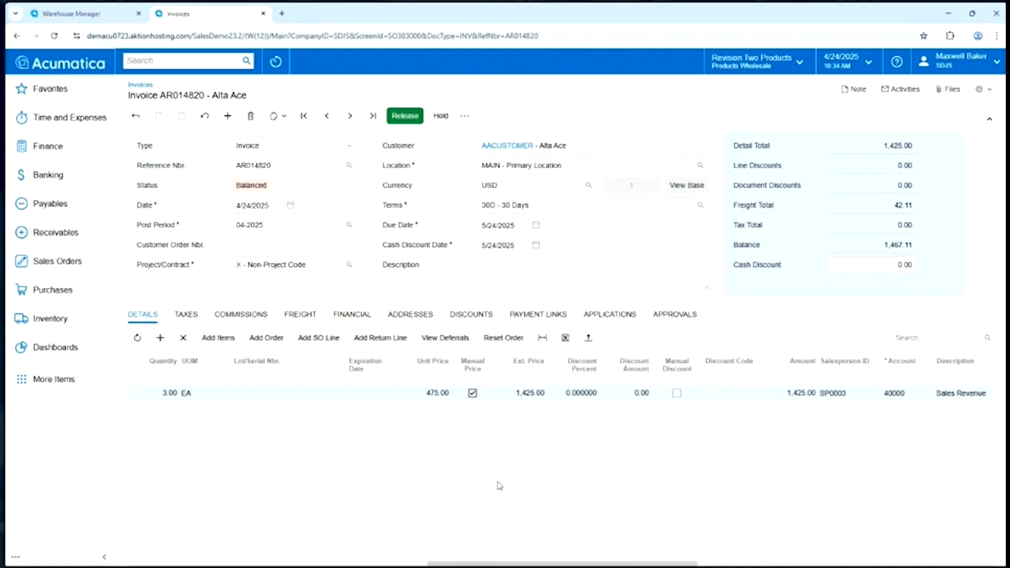
{"action": "left_click", "coordinate": [905, 204]}
{"action": "left_click", "coordinate": [200, 564]}
{"action": "left_click", "coordinate": [199, 564]}
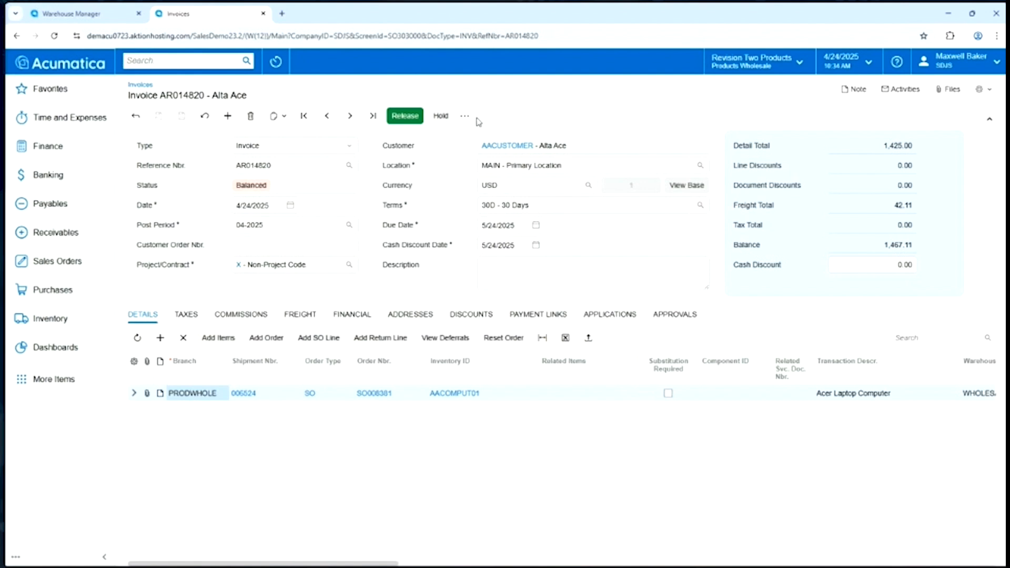
Release the invoice and read the payment link email recorded in its activities
{"action": "left_click", "coordinate": [400, 120]}
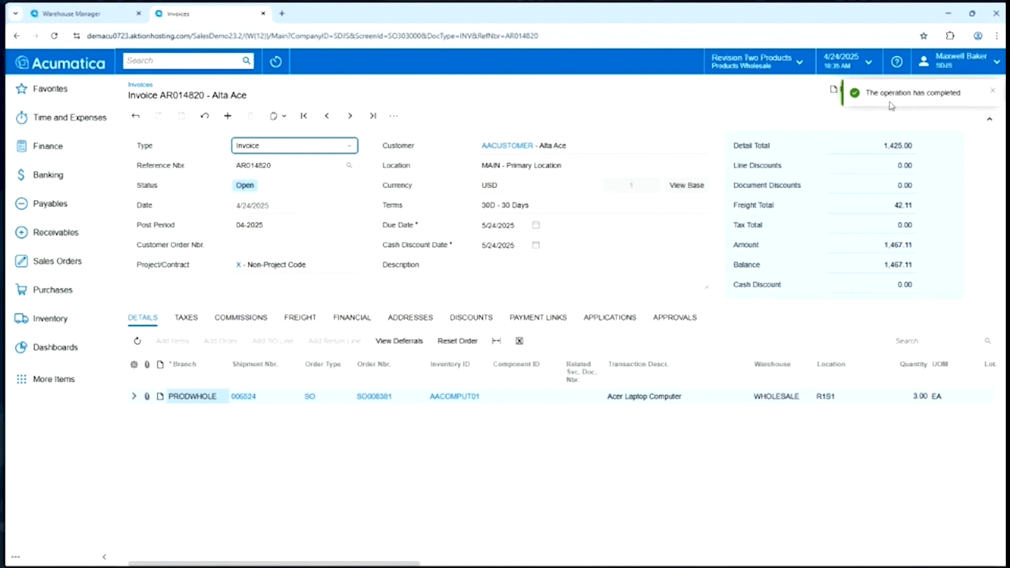
{"action": "left_click", "coordinate": [992, 91]}
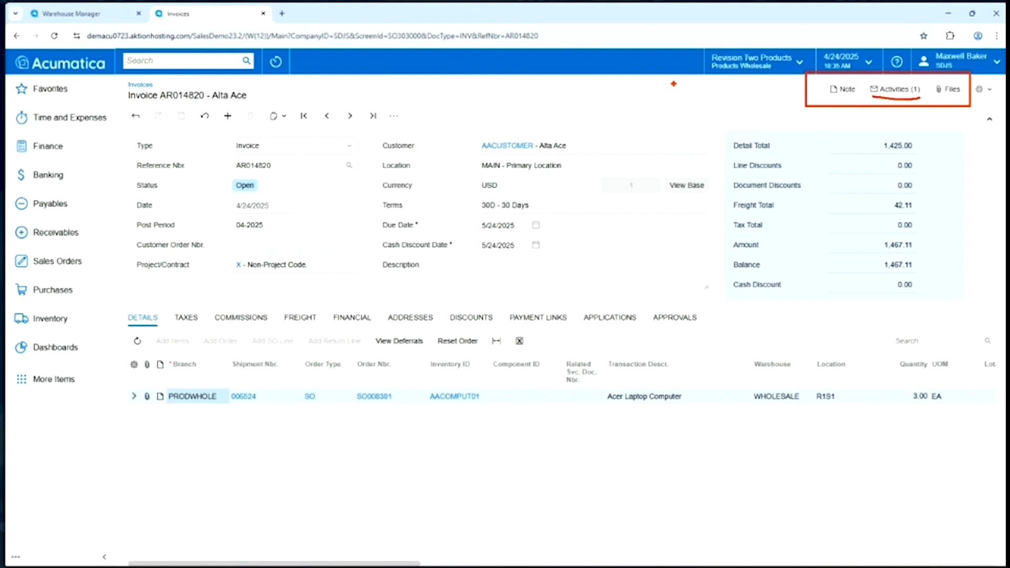
{"action": "left_click", "coordinate": [894, 89]}
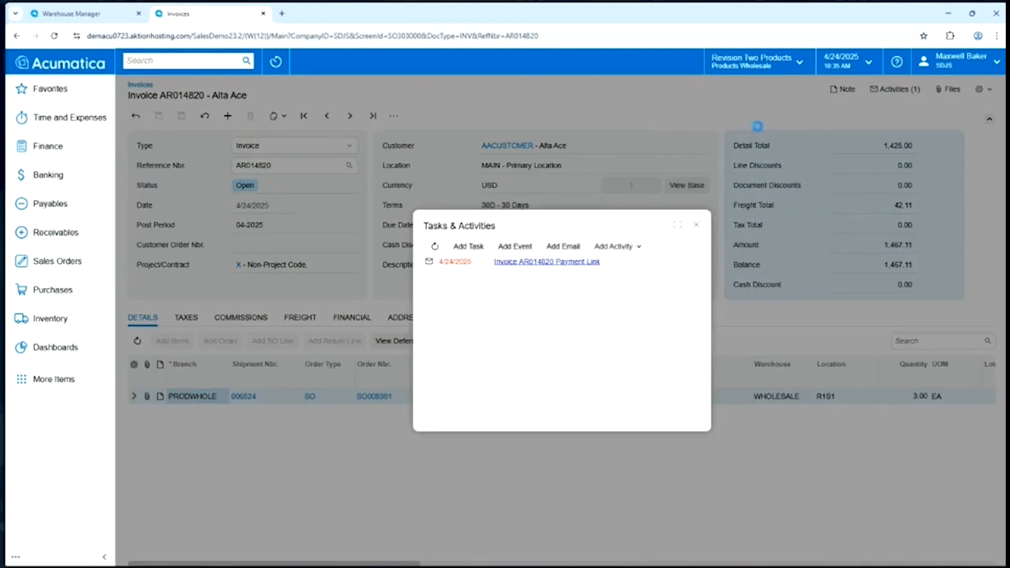
{"action": "left_click", "coordinate": [556, 261]}
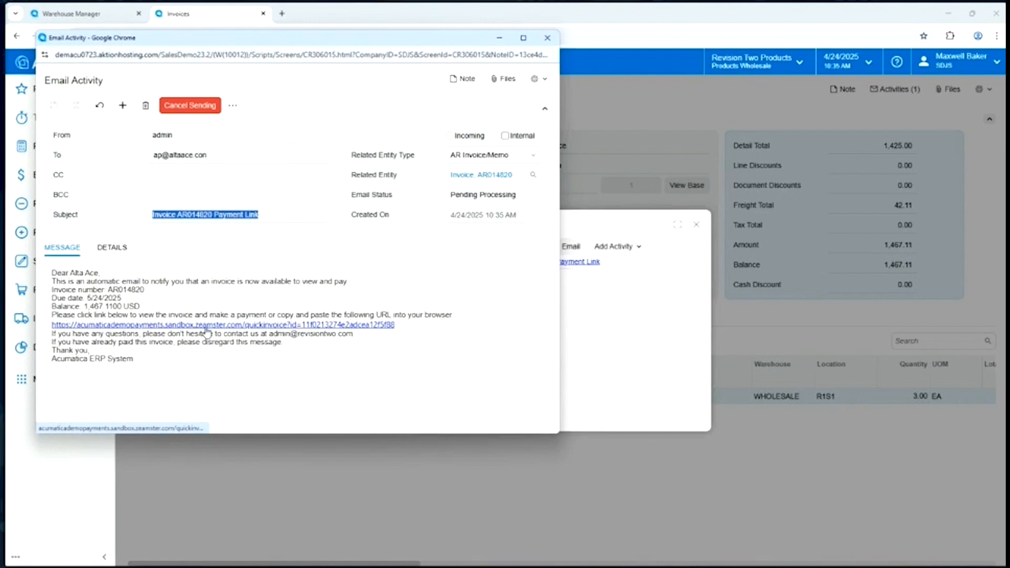
{"action": "left_click", "coordinate": [546, 38]}
{"action": "left_click", "coordinate": [697, 225]}
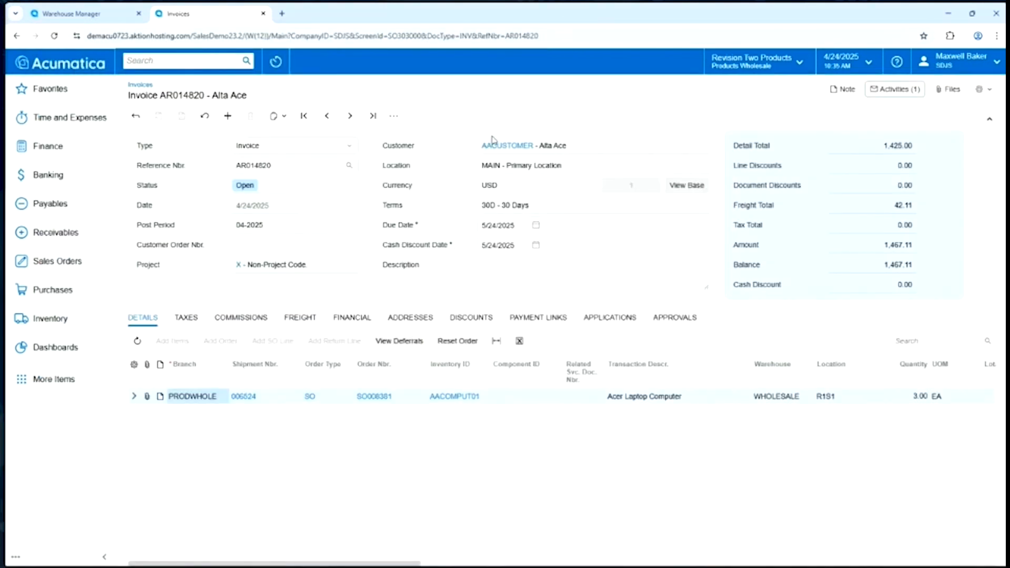
View the printable invoice, follow its Pay now link to the online payment page, and return to the invoice
{"action": "left_click", "coordinate": [399, 117]}
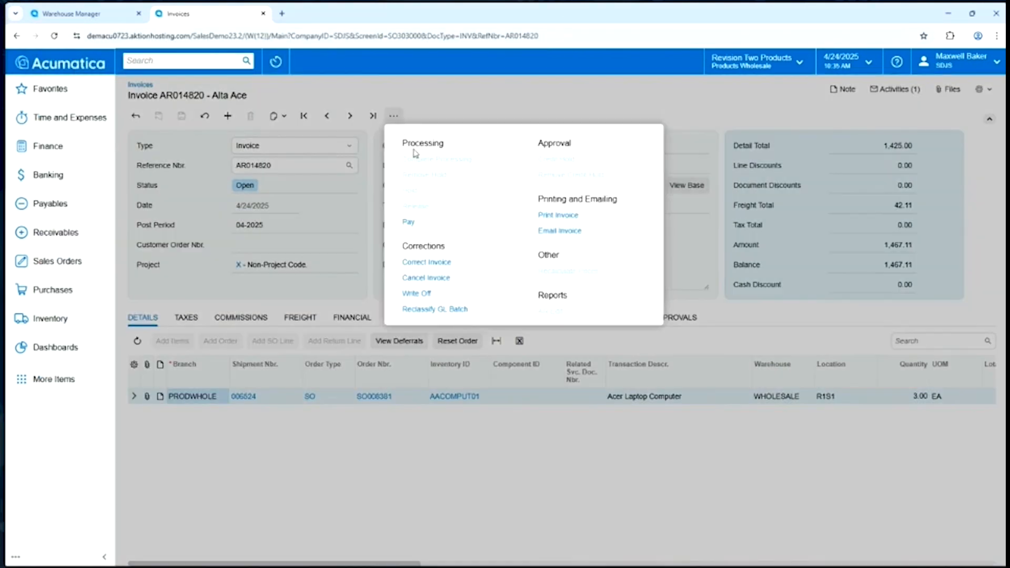
{"action": "left_click", "coordinate": [558, 216]}
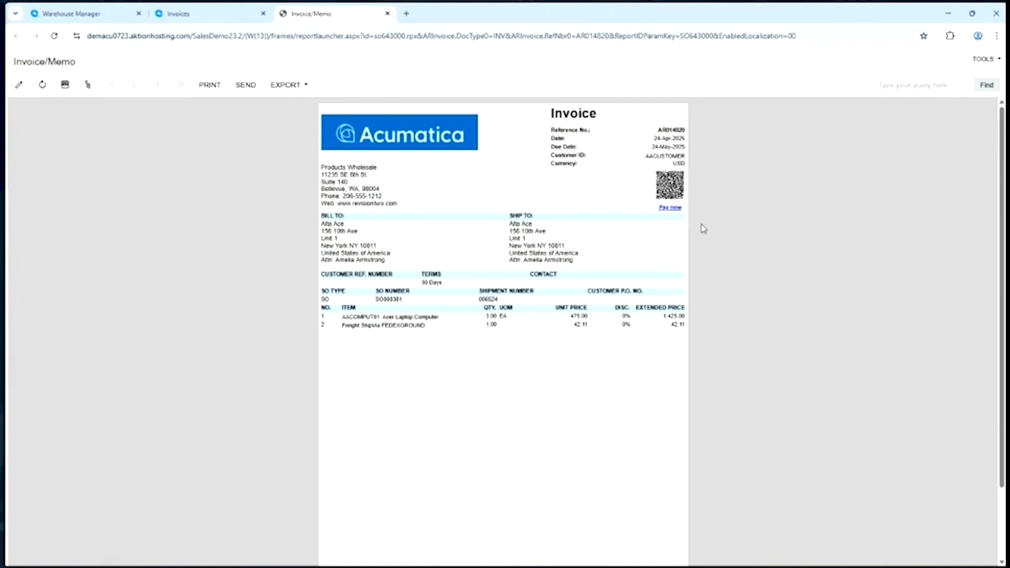
{"action": "left_click", "coordinate": [670, 209]}
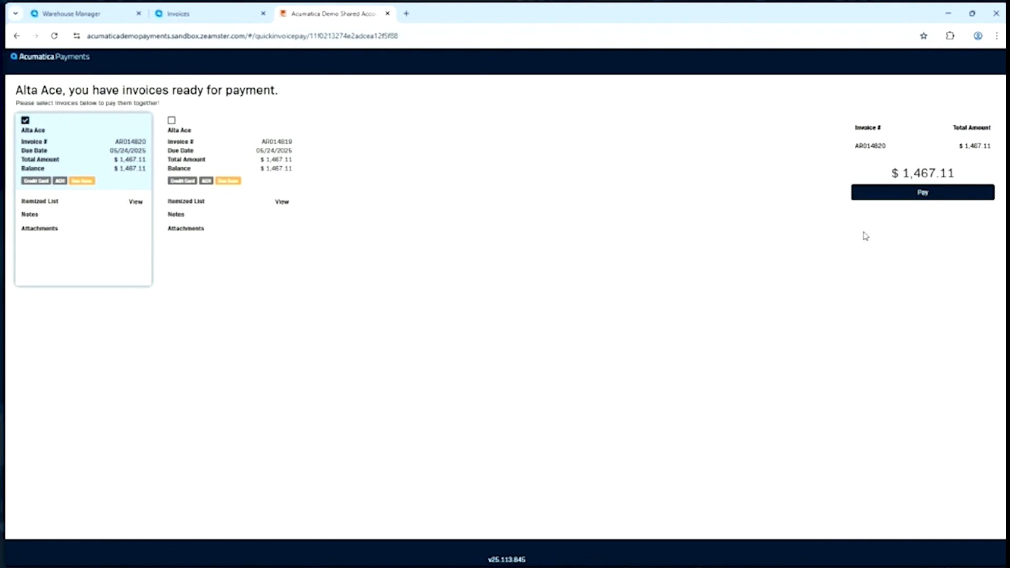
{"action": "left_click", "coordinate": [387, 13]}
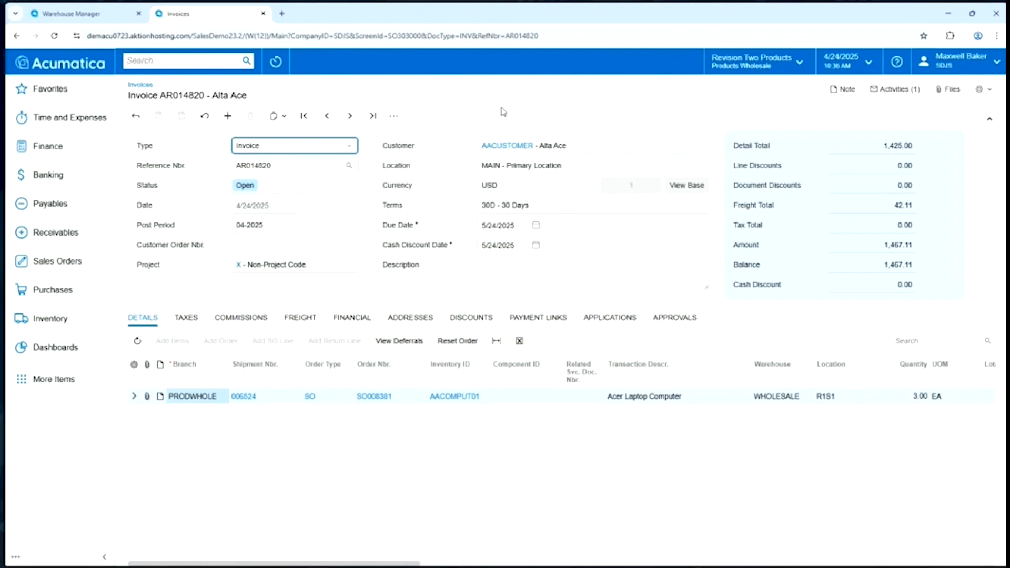
Return to the Warehouse Manager dashboard to look at the orders to ship
{"action": "left_click", "coordinate": [115, 17]}
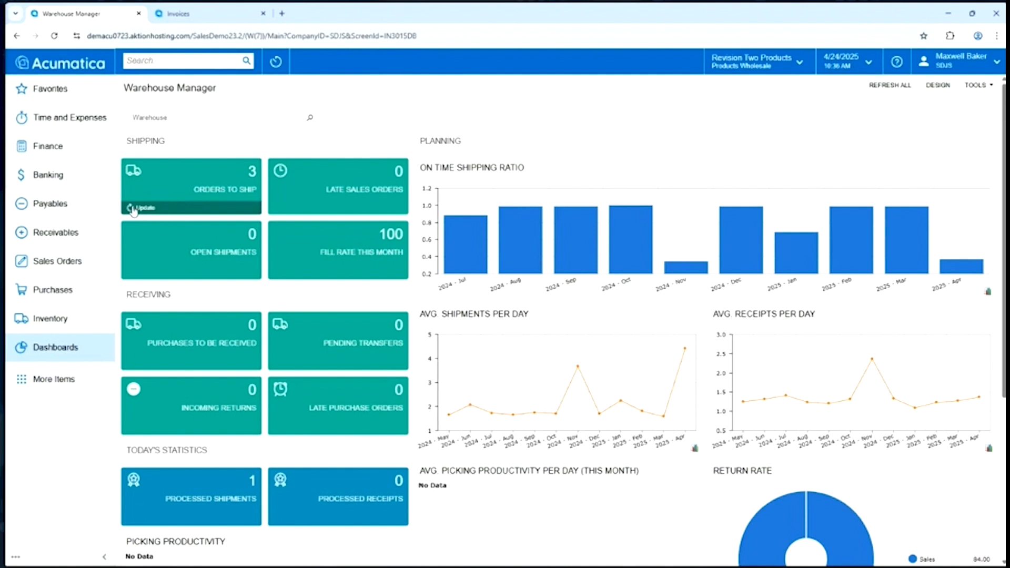